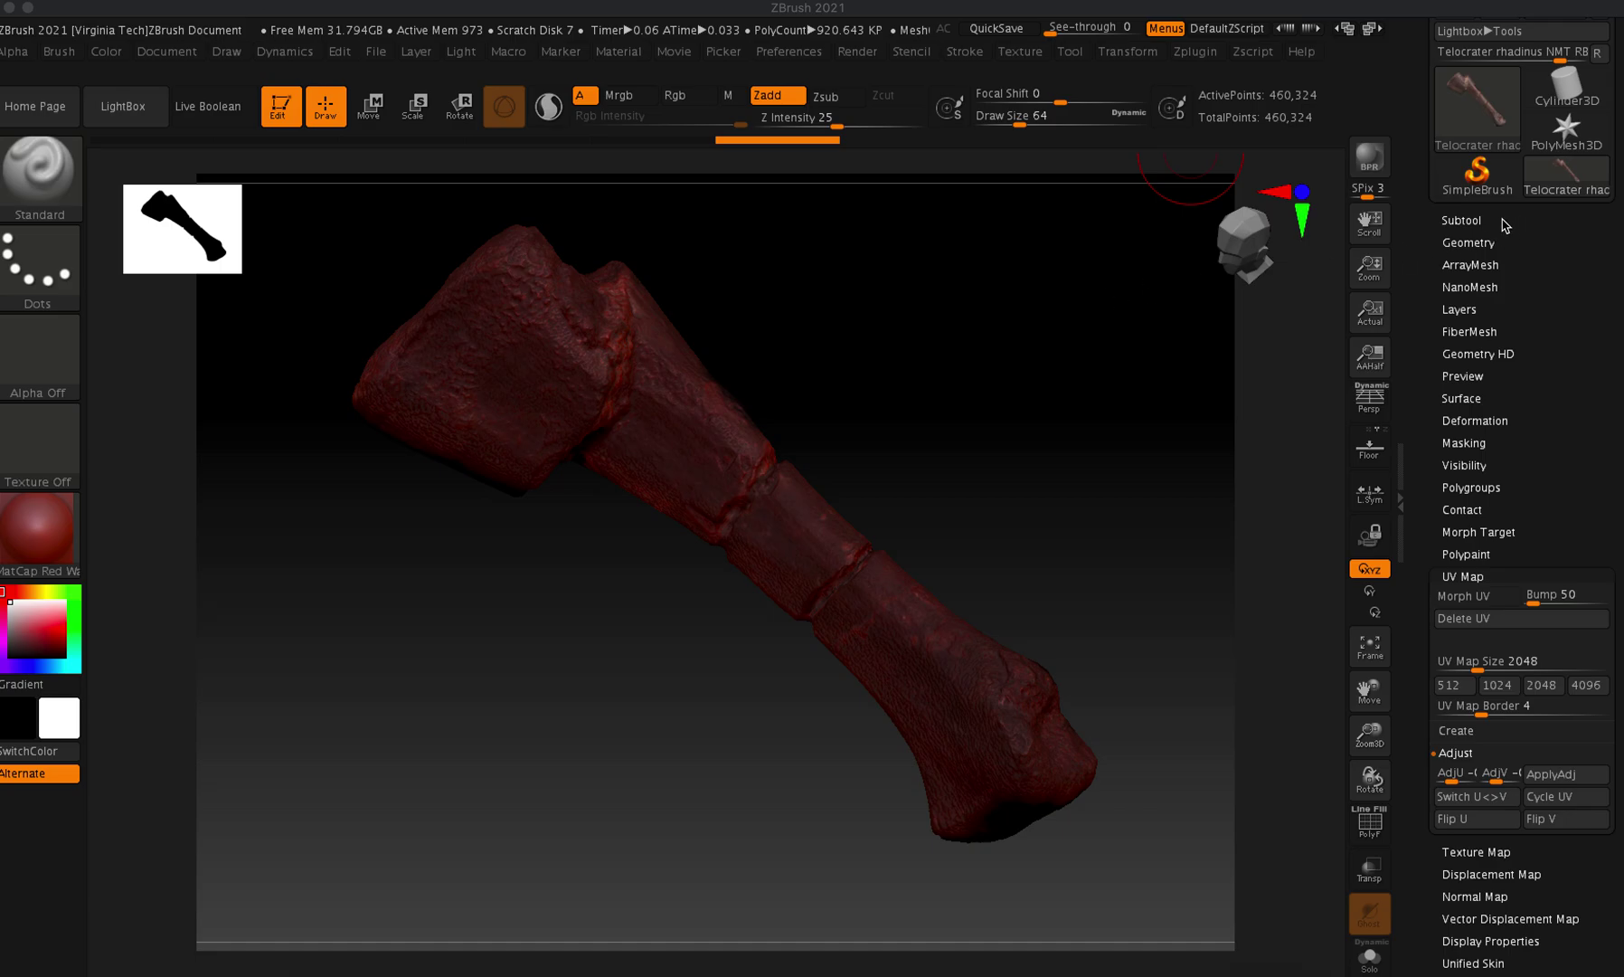
Step: Duplicate the metatarsal subtool and make the first copy in the subtool list active
{"action": "left_click", "coordinate": [1476, 576]}
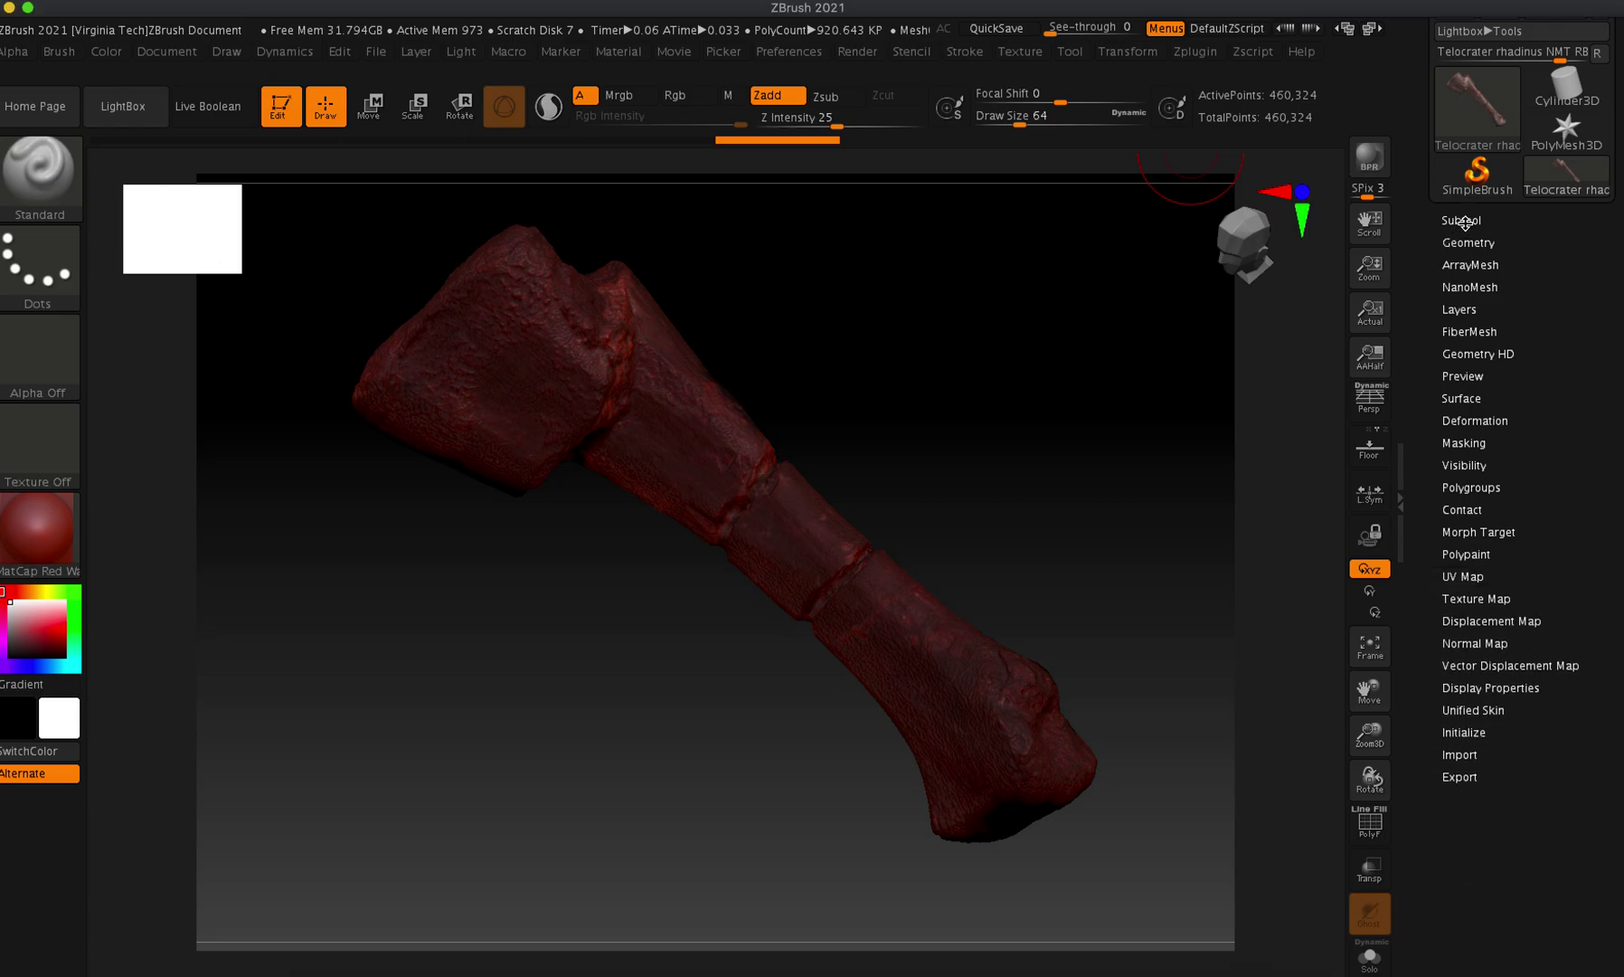
{"action": "left_click", "coordinate": [1459, 221]}
{"action": "mouse_move", "coordinate": [1559, 288]}
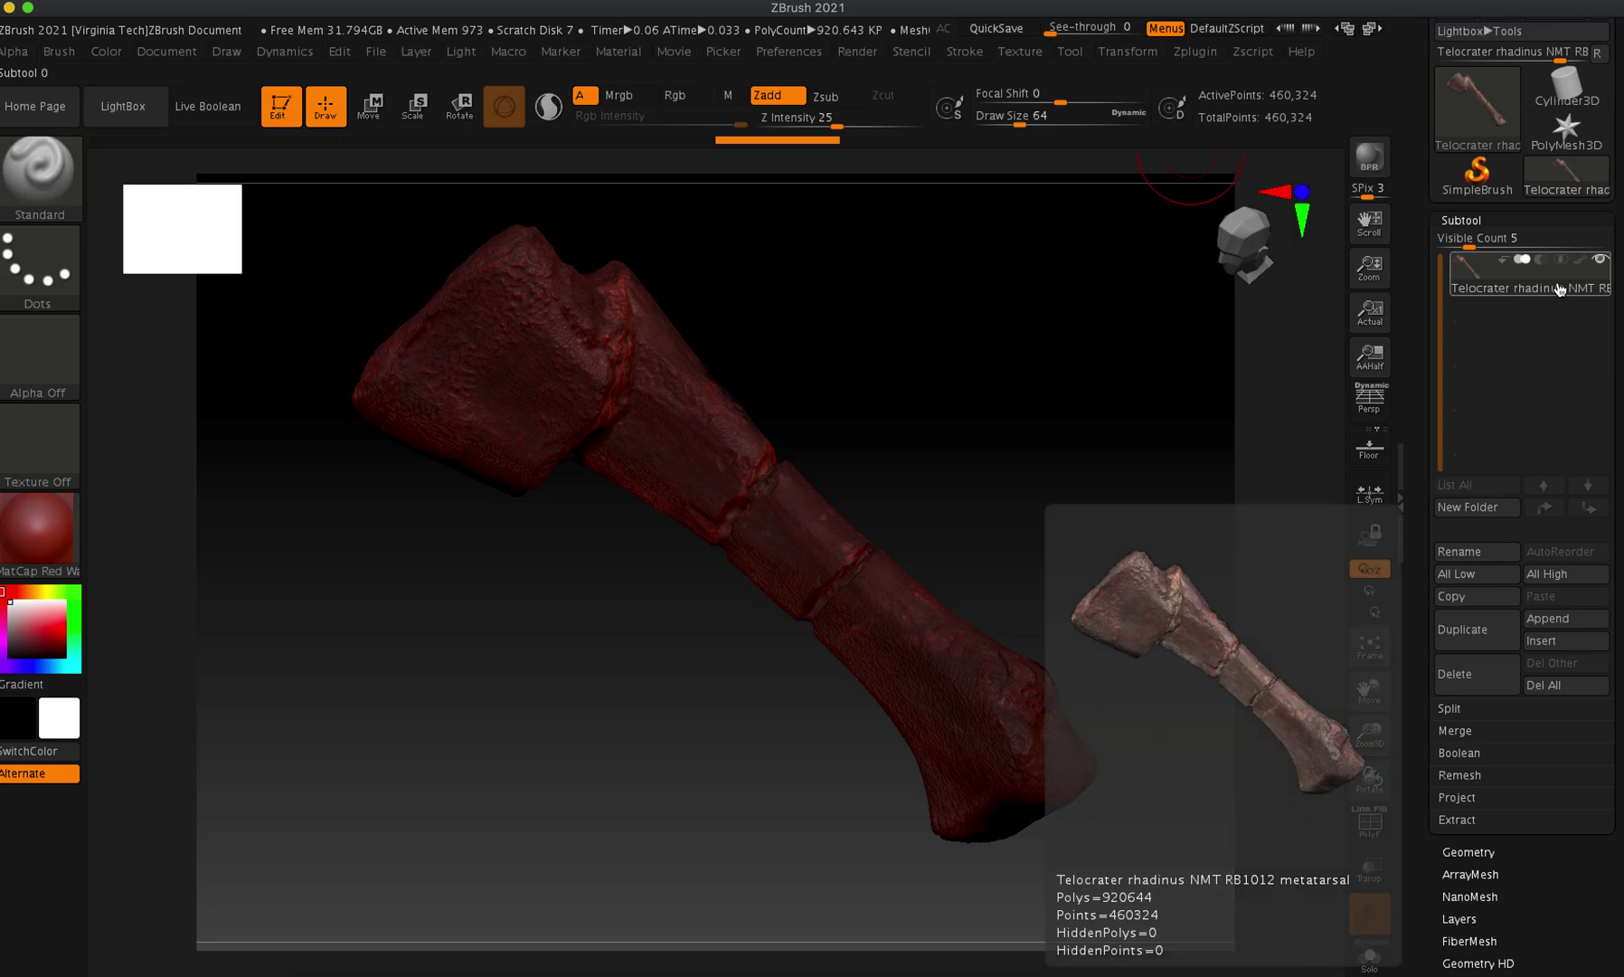
{"action": "left_click", "coordinate": [1479, 626]}
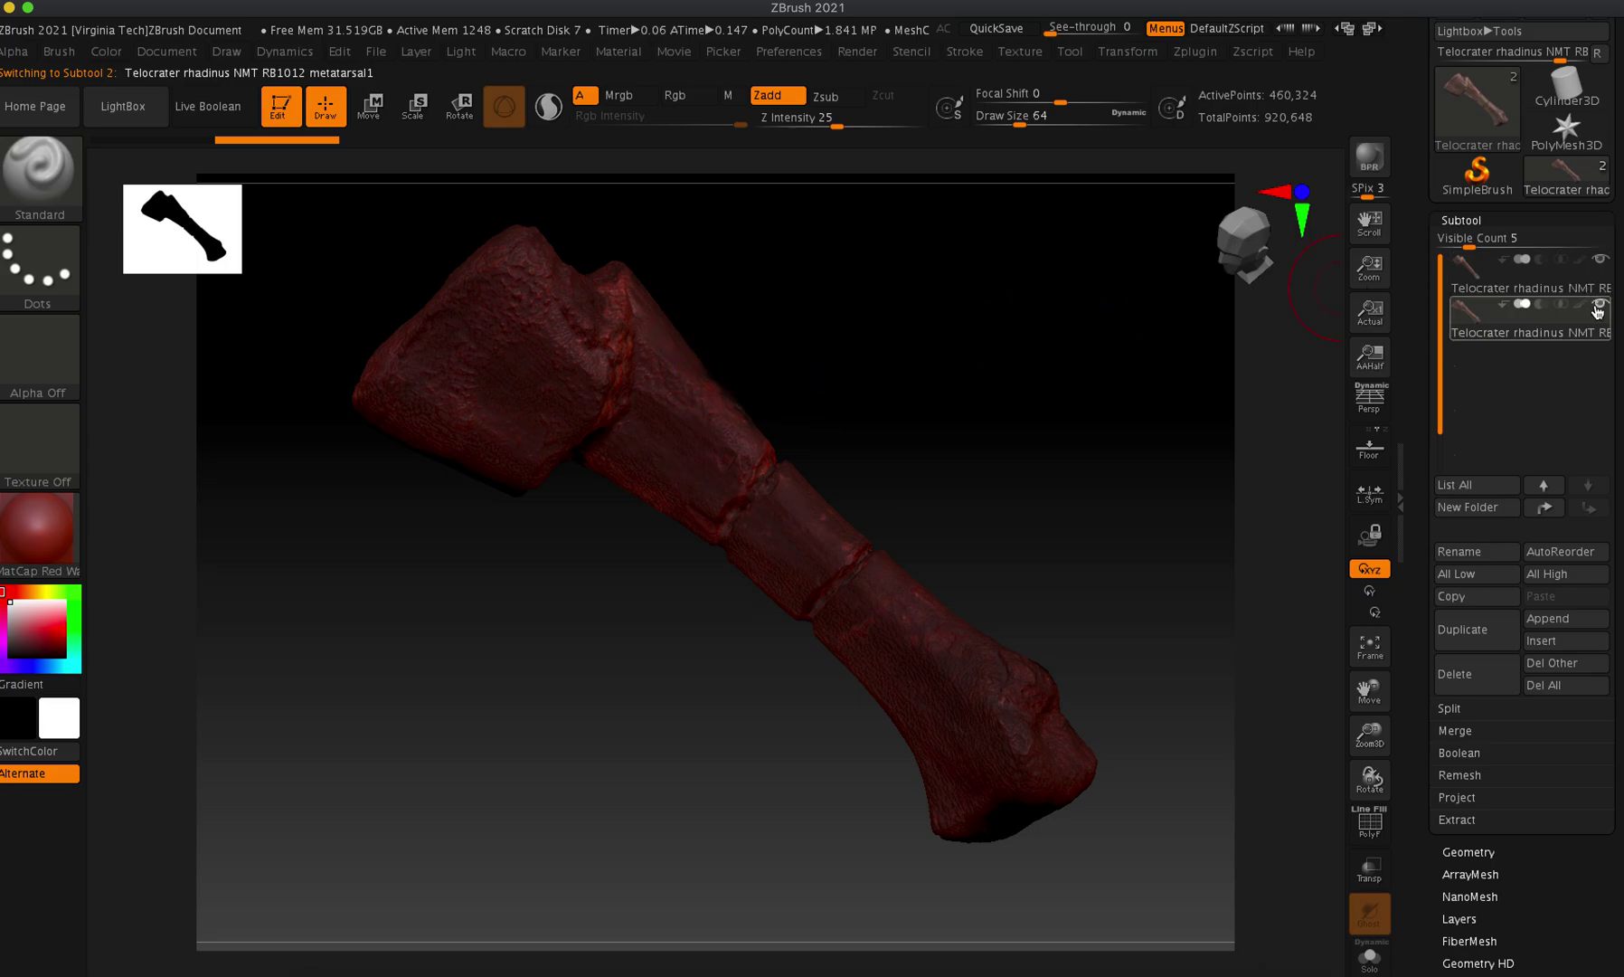
{"action": "left_click", "coordinate": [1574, 290]}
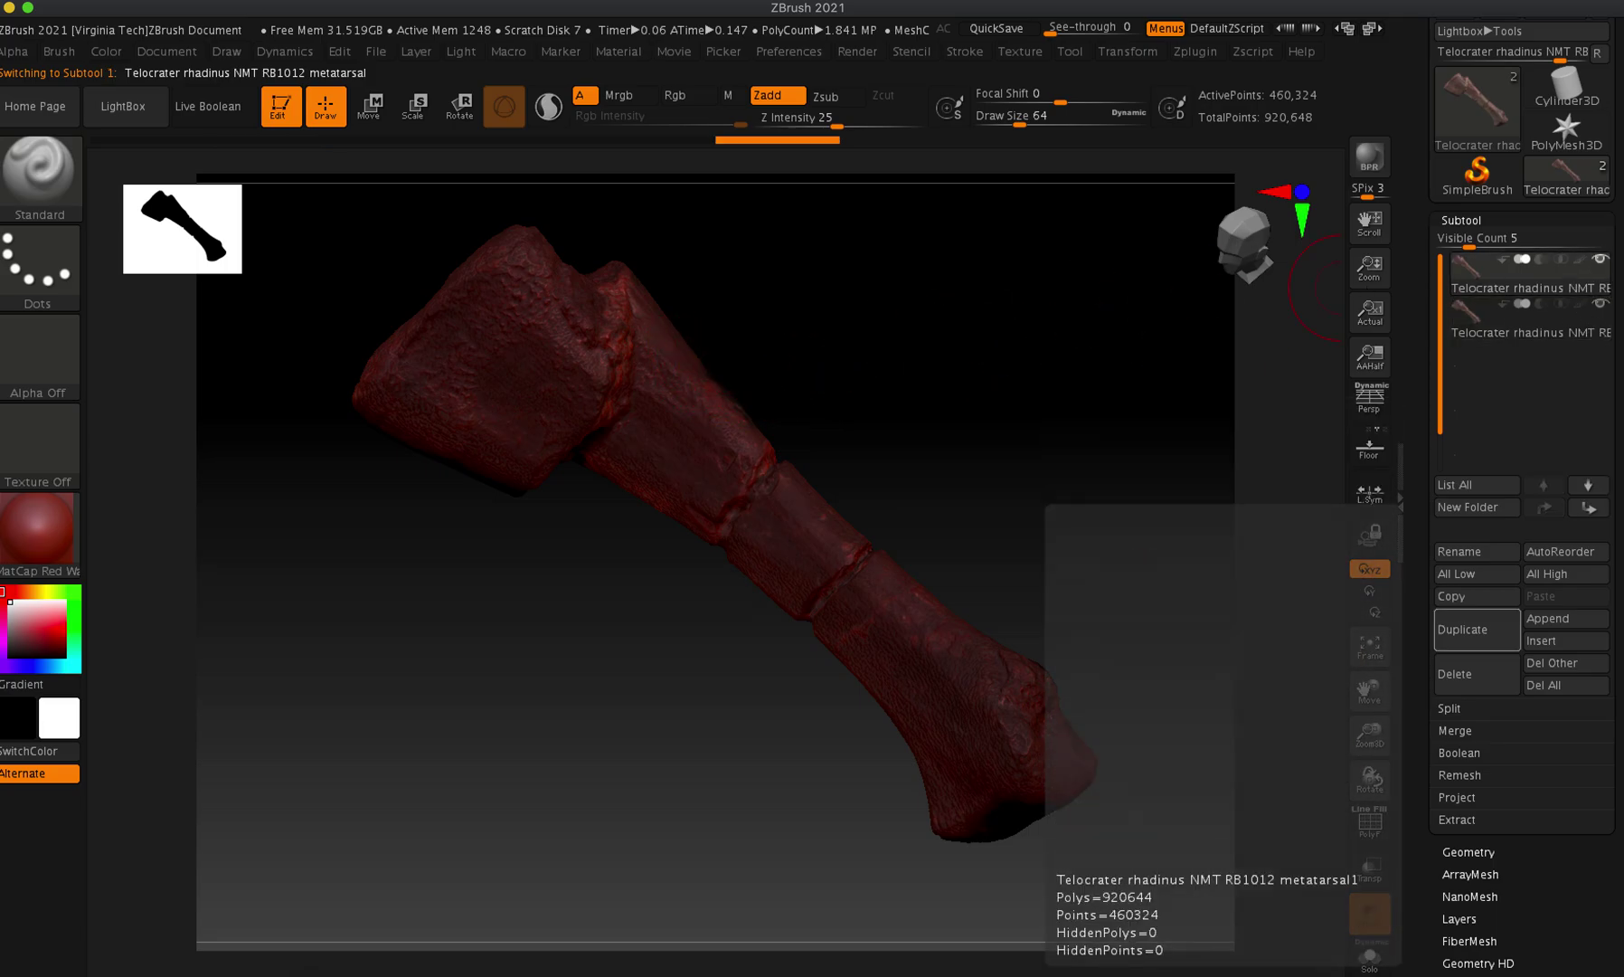
Step: Convert the active metatarsal subtool to a DynaMesh at resolution 128
{"action": "left_click_drag", "start_coordinate": [1619, 567], "coordinate": [1619, 393]}
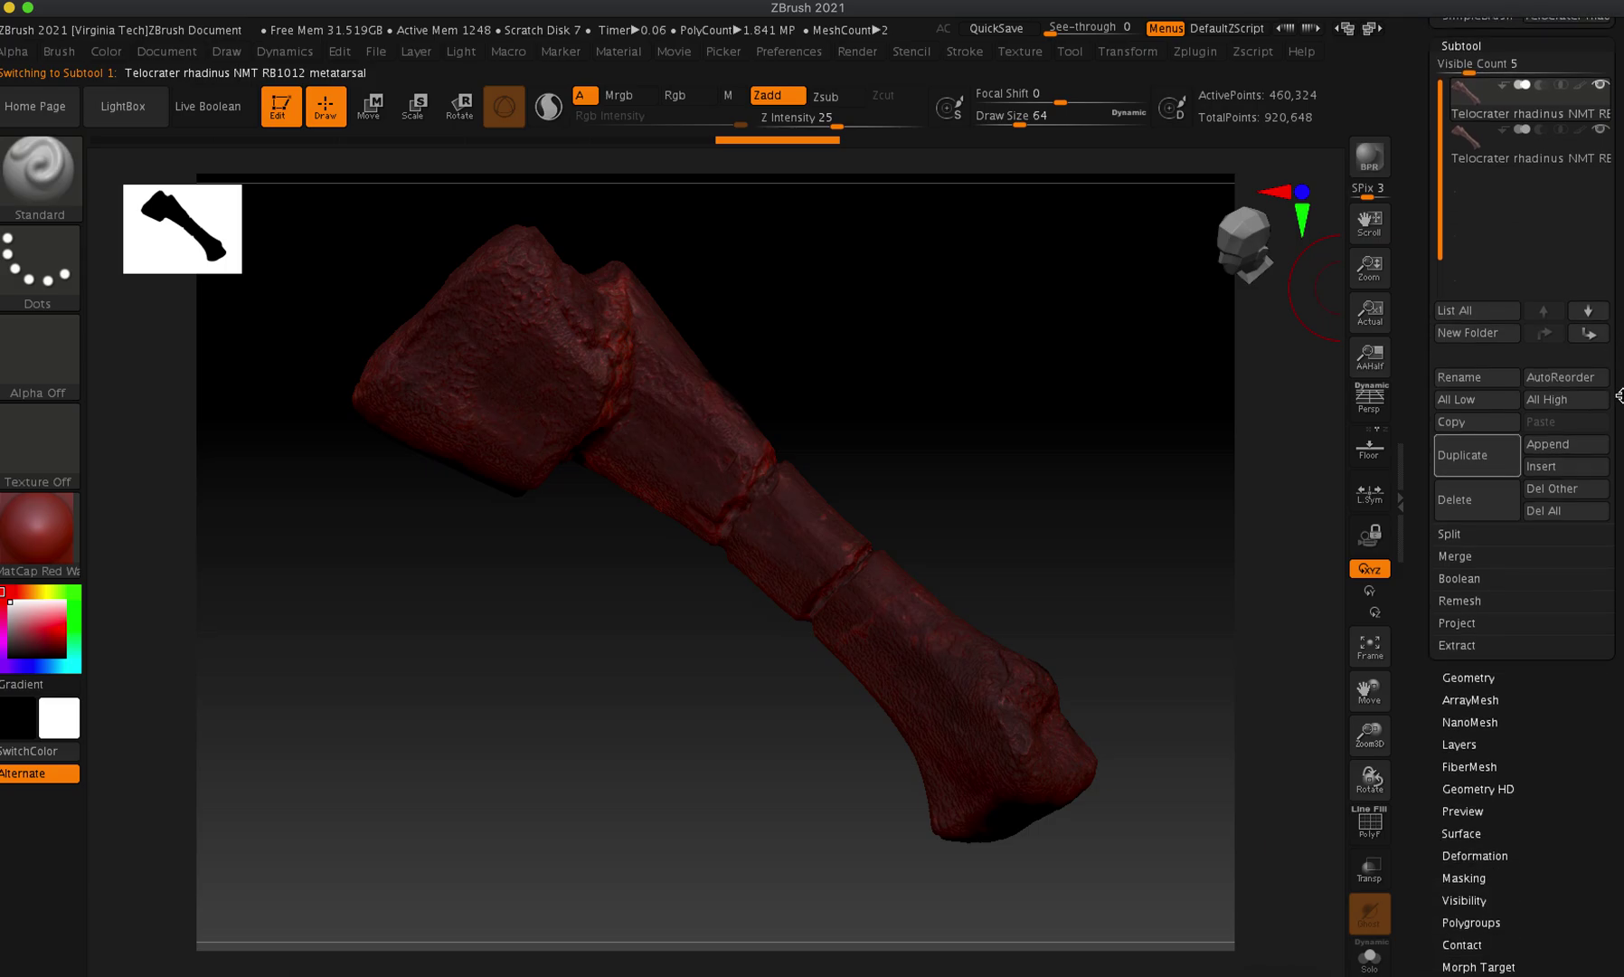
{"action": "left_click", "coordinate": [1501, 678]}
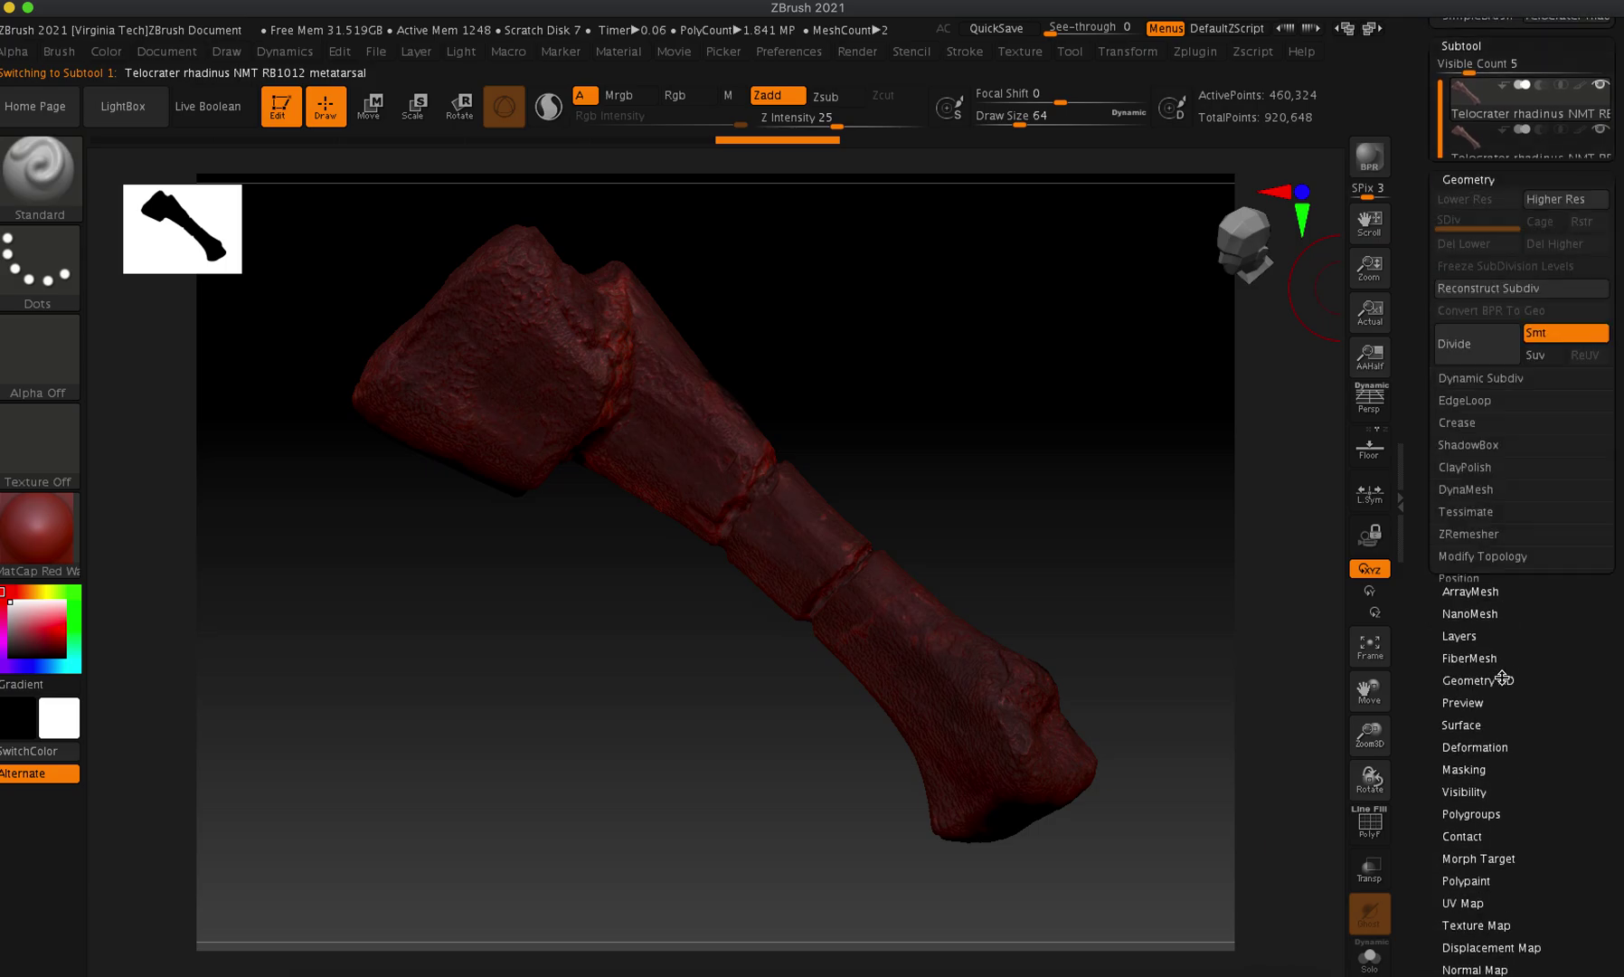
{"action": "left_click_drag", "start_coordinate": [1622, 613], "coordinate": [1615, 737]}
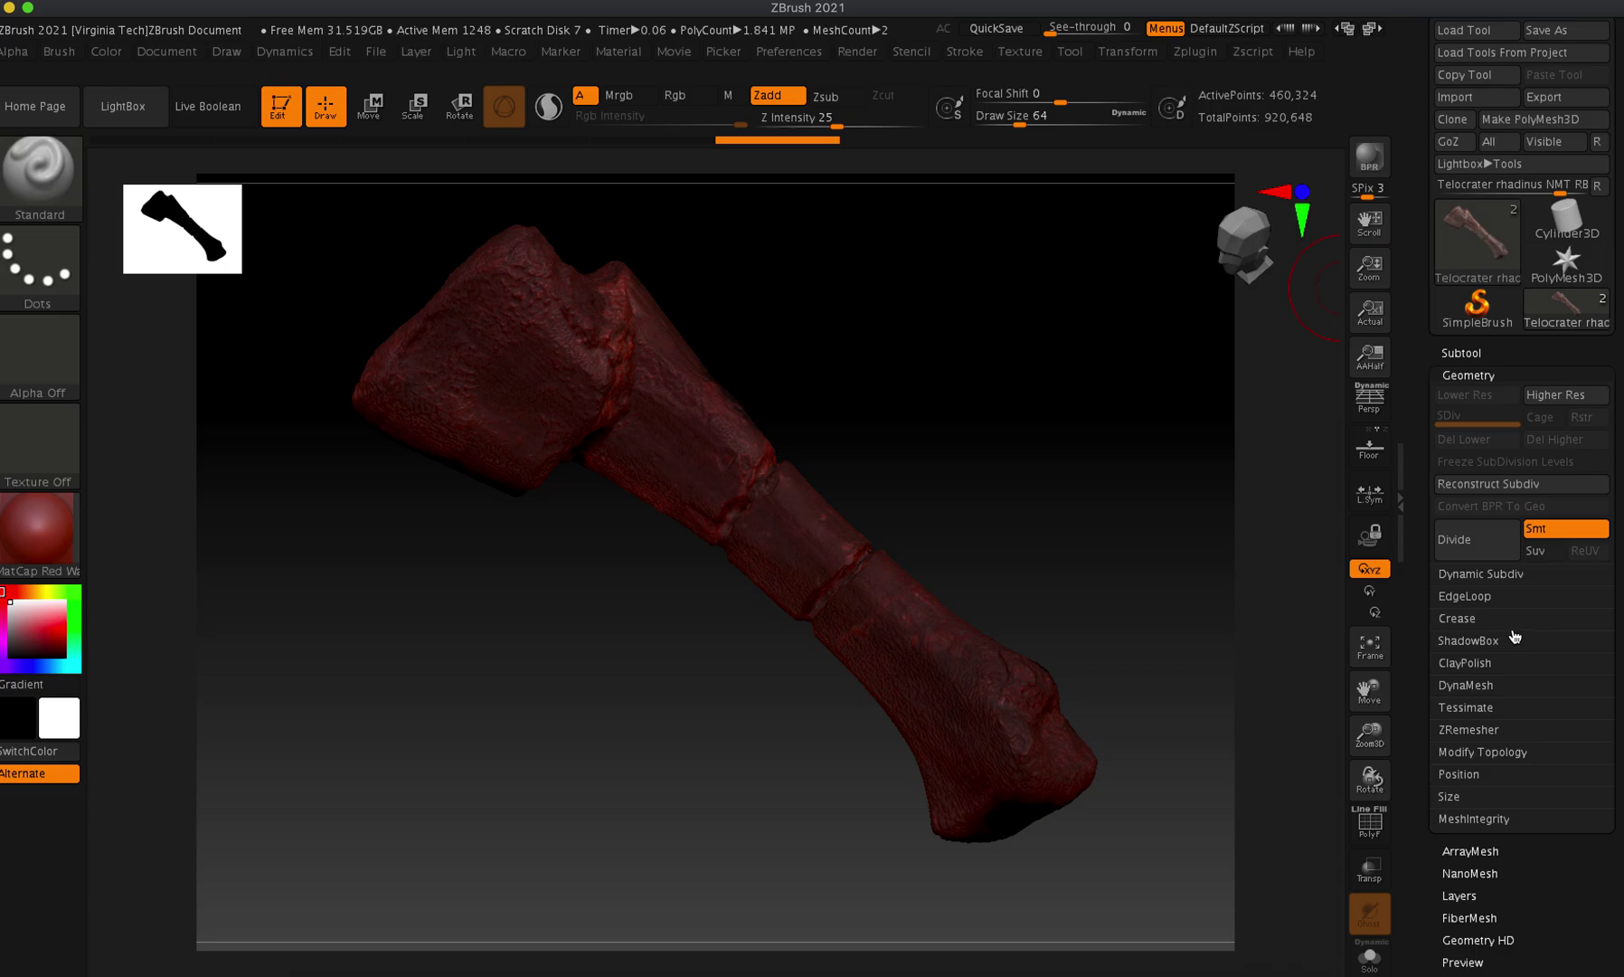
{"action": "left_click", "coordinate": [1490, 687]}
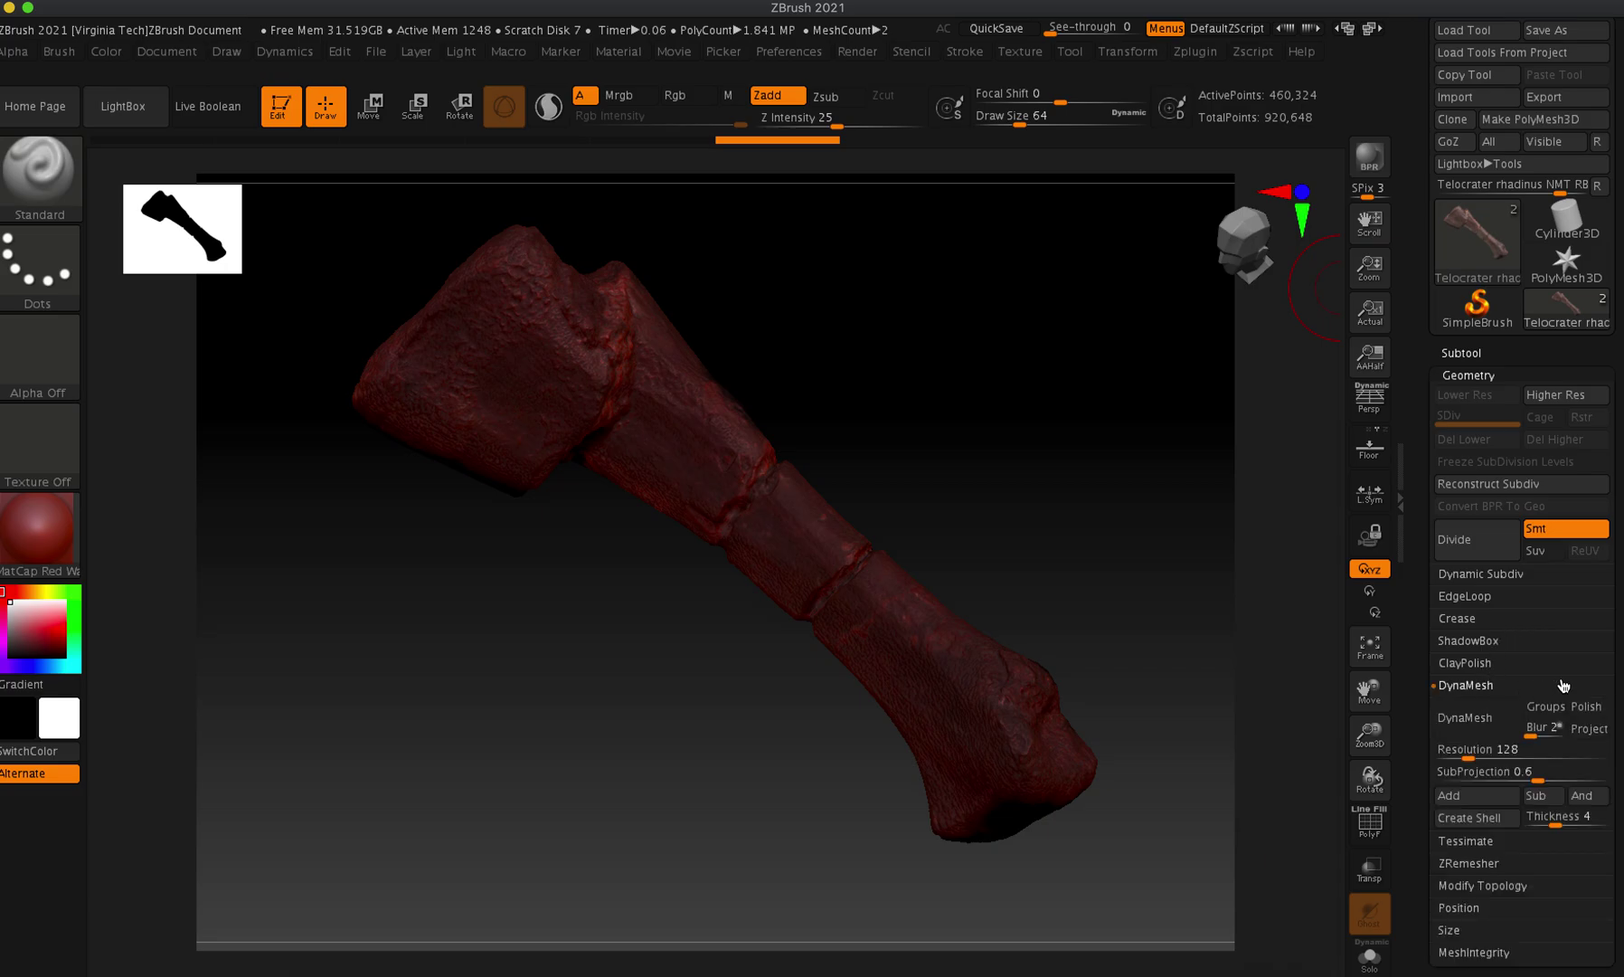
{"action": "scroll", "coordinate": [1520, 633], "scroll_direction": "down", "scroll_amount": 5}
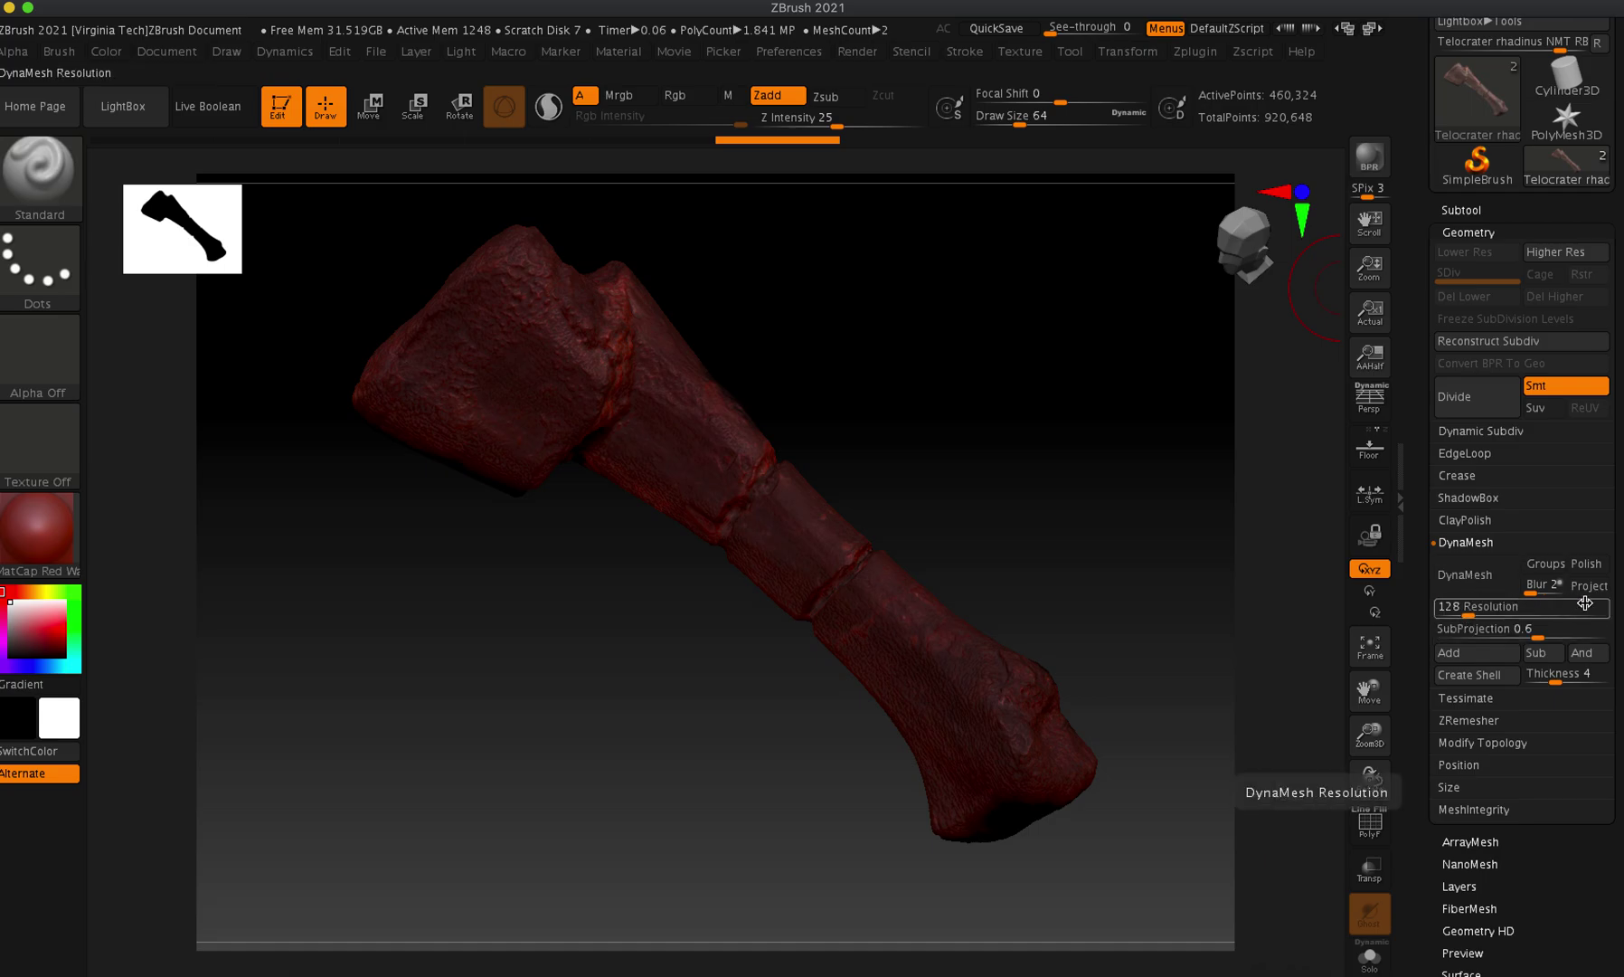
{"action": "left_click", "coordinate": [1478, 583]}
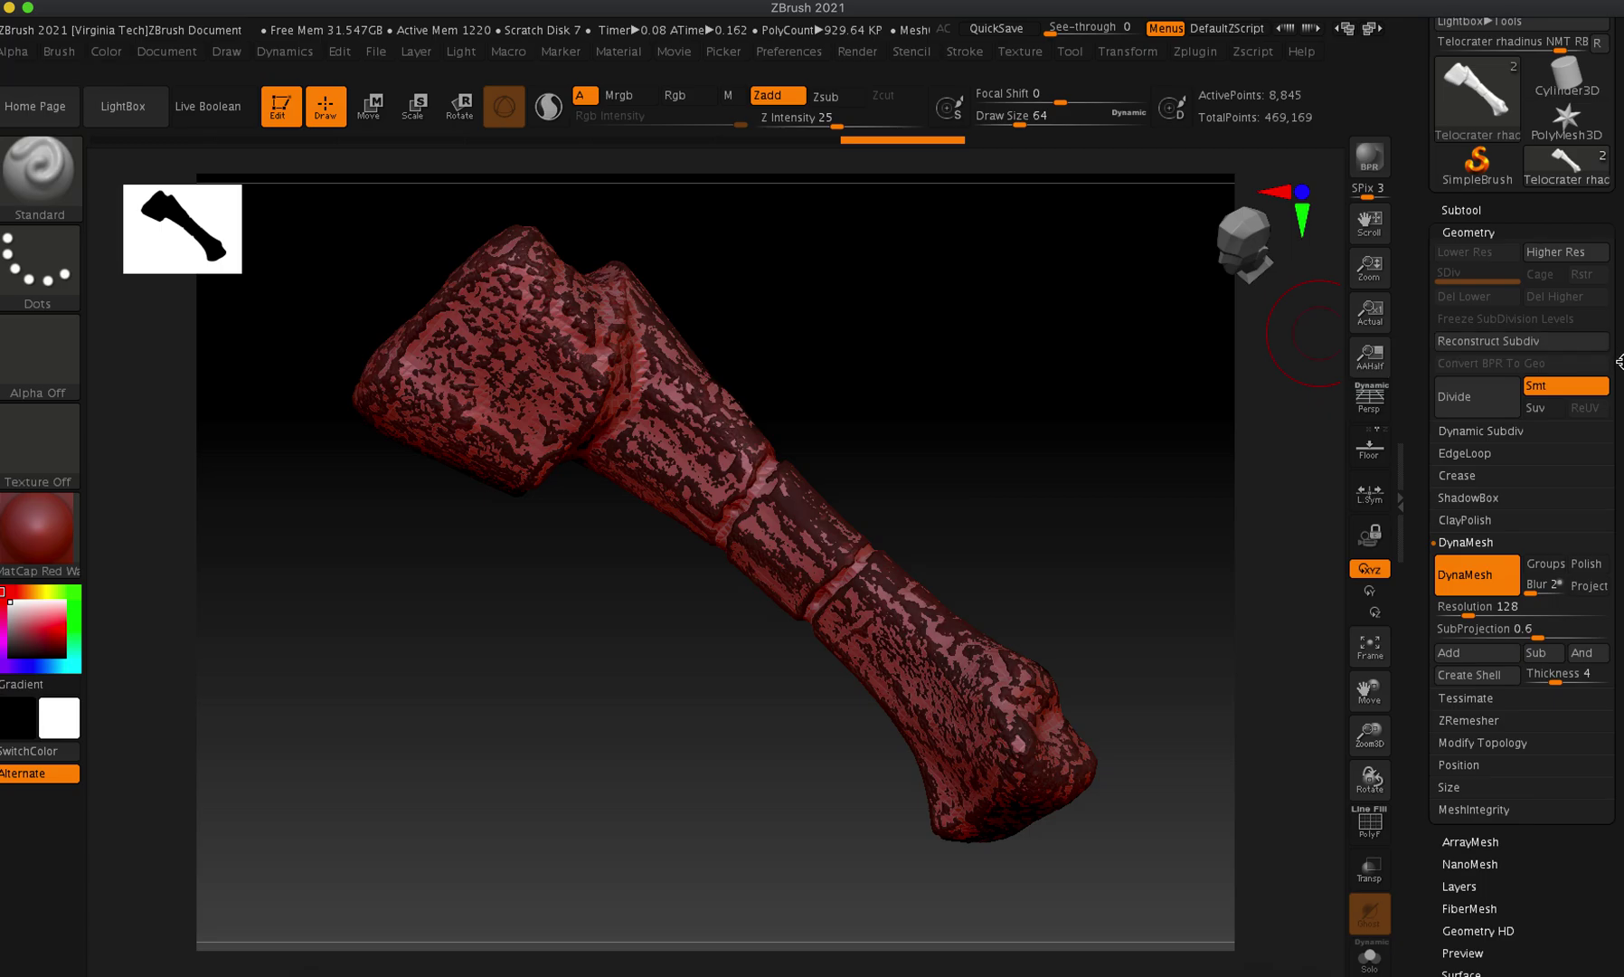
Step: Hide the full-detail duplicate subtool so only the DynaMeshed bone is displayed
{"action": "scroll", "coordinate": [1619, 361], "scroll_direction": "up", "scroll_amount": 5}
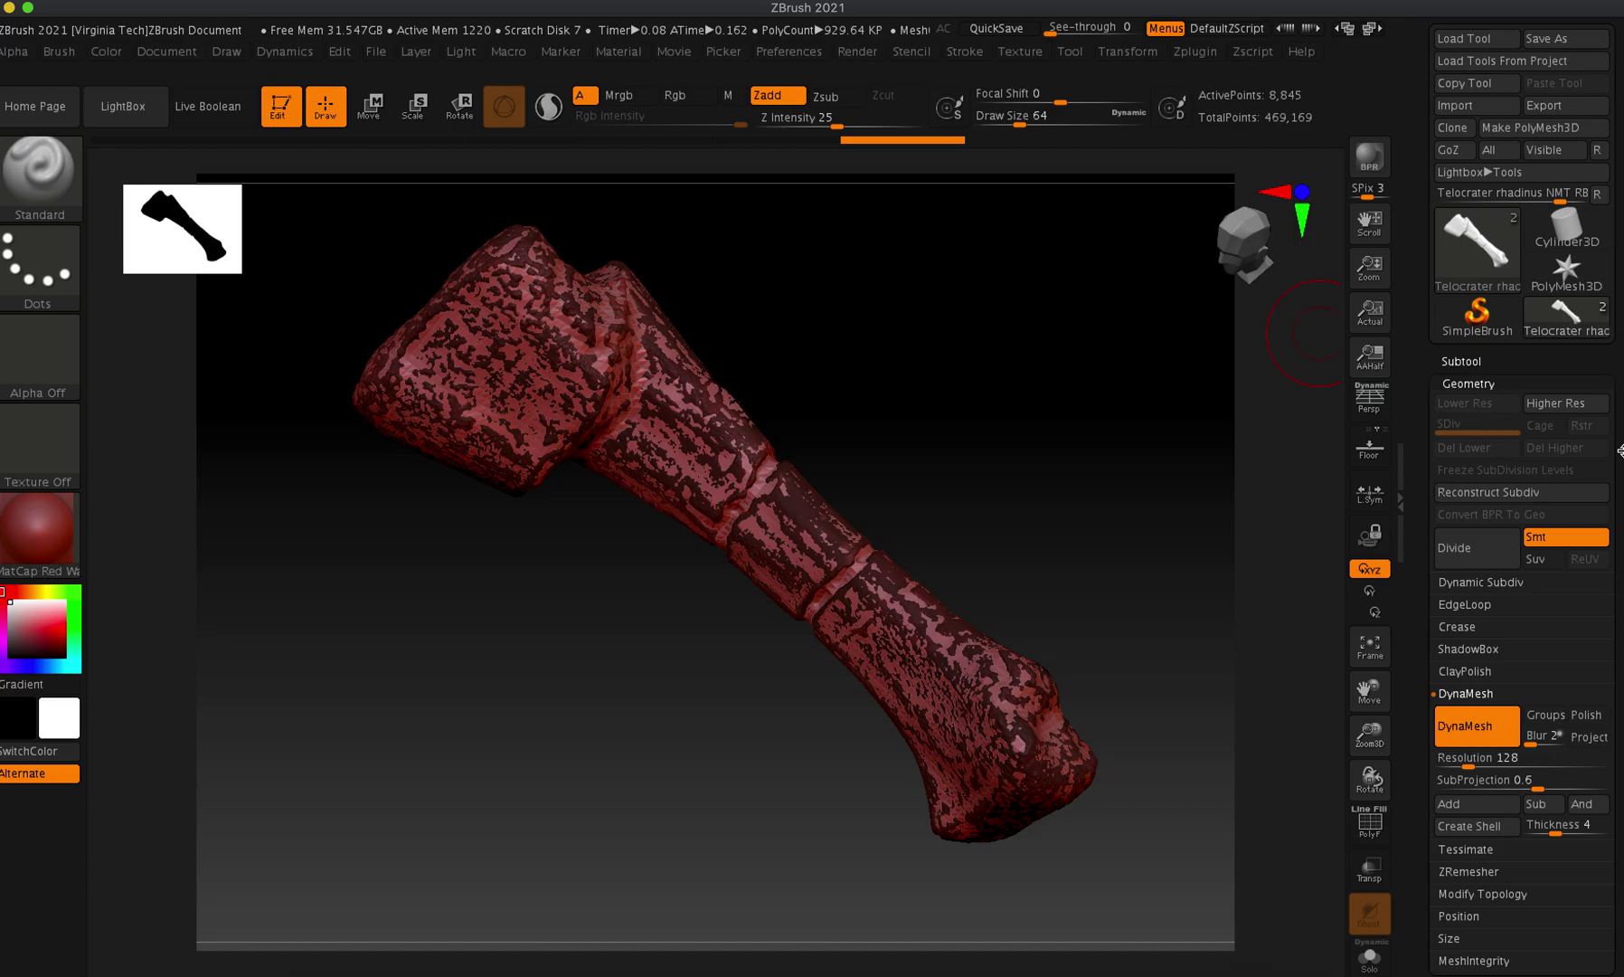
{"action": "left_click_drag", "start_coordinate": [1620, 450], "coordinate": [1620, 442]}
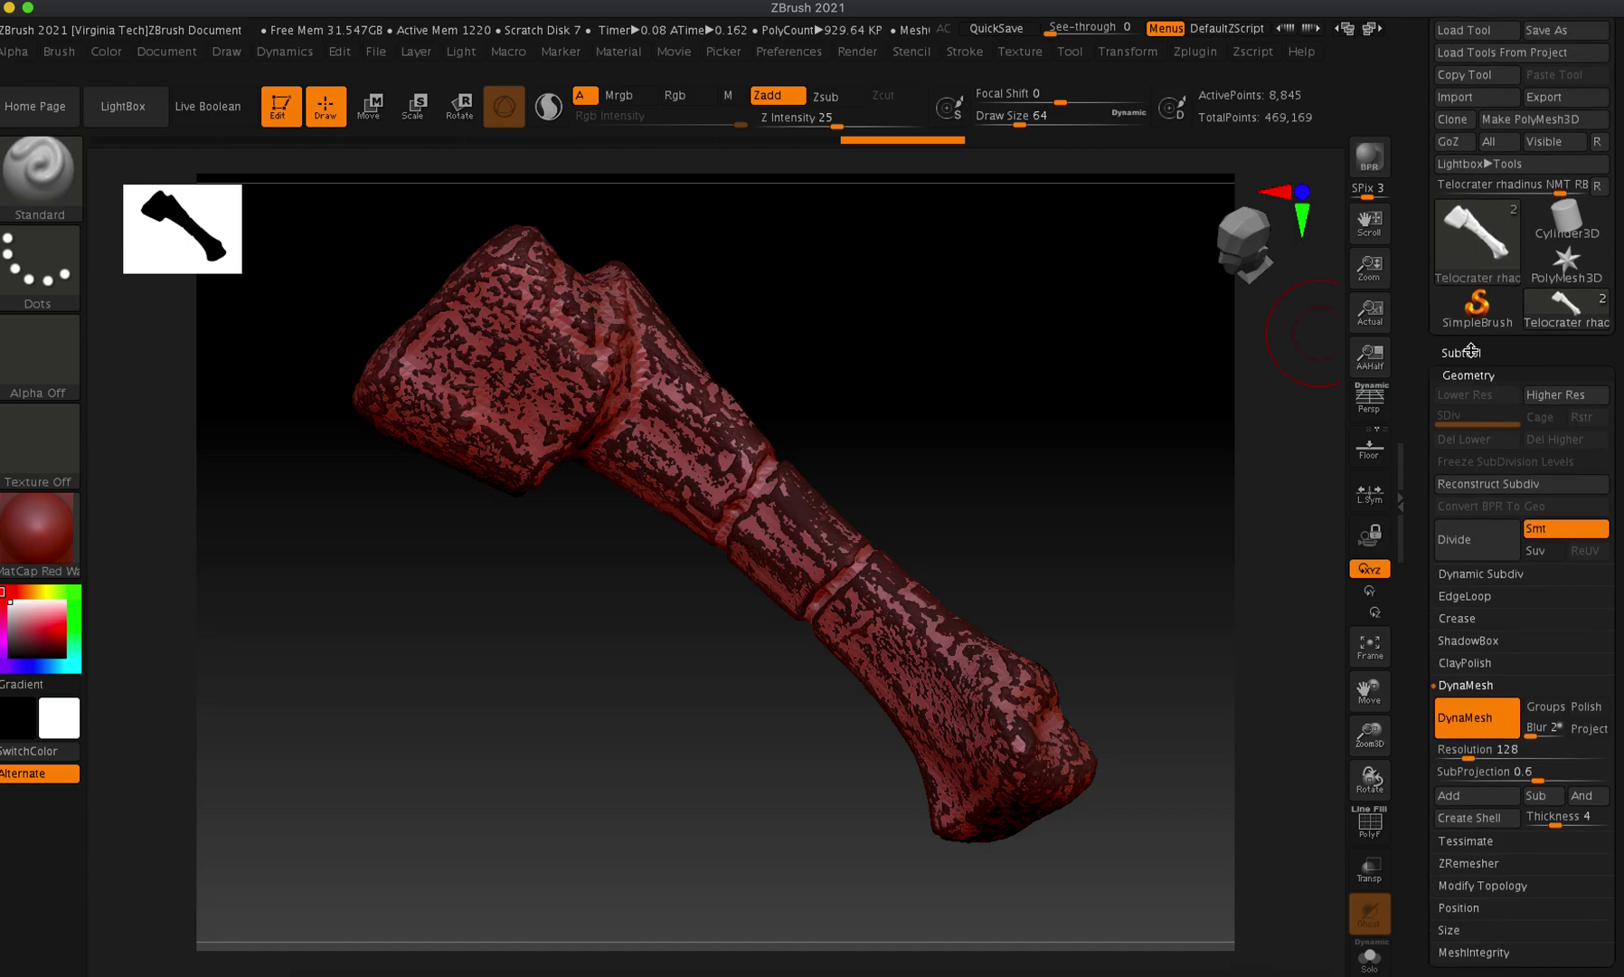
{"action": "left_click_drag", "start_coordinate": [1616, 272], "coordinate": [1617, 293]}
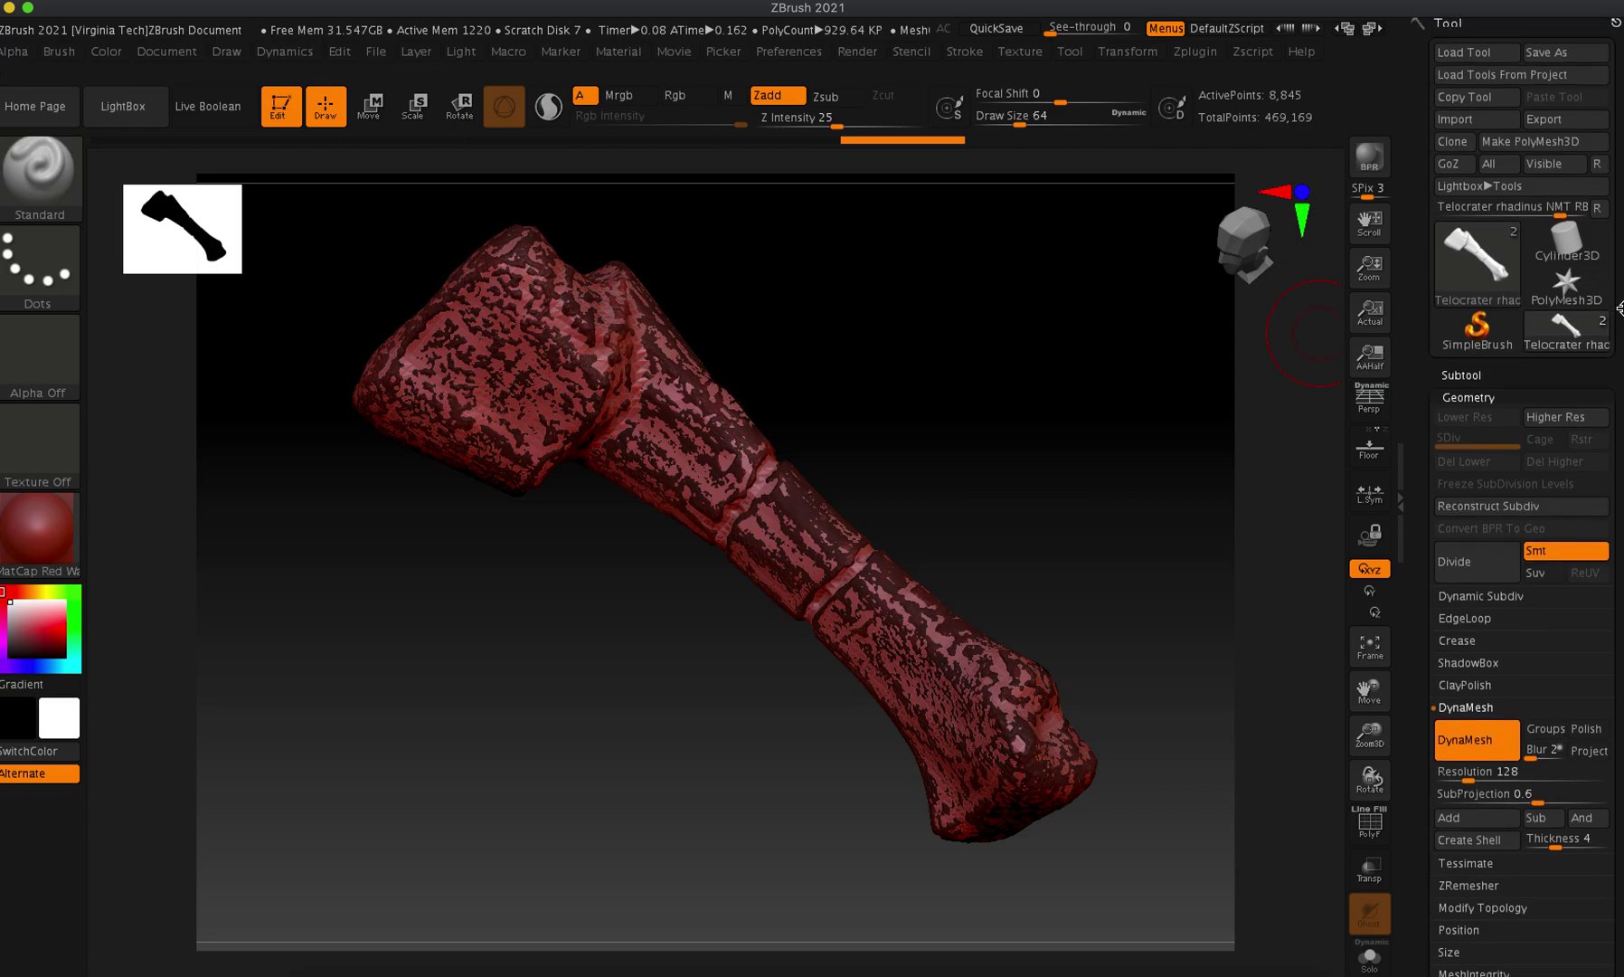
{"action": "left_click", "coordinate": [1461, 374]}
{"action": "left_click", "coordinate": [1599, 457]}
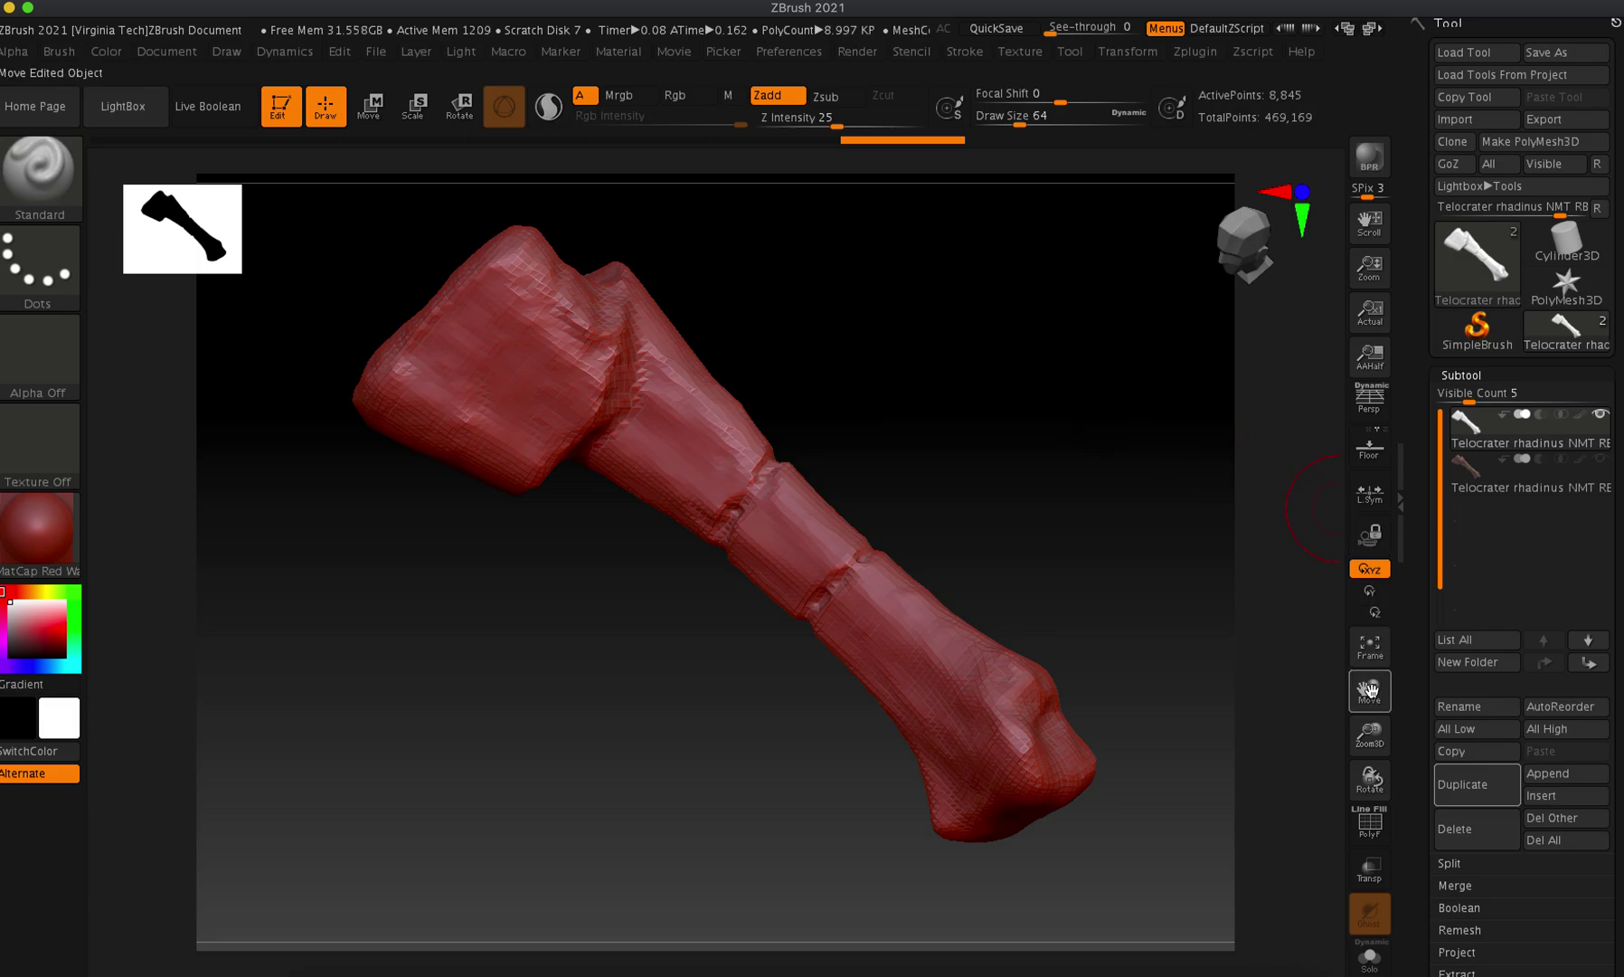
Step: Inspect the DynaMeshed bone's topology up close and retopologize it with ZRemesher, target polygon count 5 and Adapt on
{"action": "mouse_move", "coordinate": [1369, 704]}
{"action": "left_mouse_down"}
{"action": "mouse_move", "coordinate": [1356, 684]}
{"action": "mouse_move", "coordinate": [1374, 866]}
{"action": "left_mouse_up"}
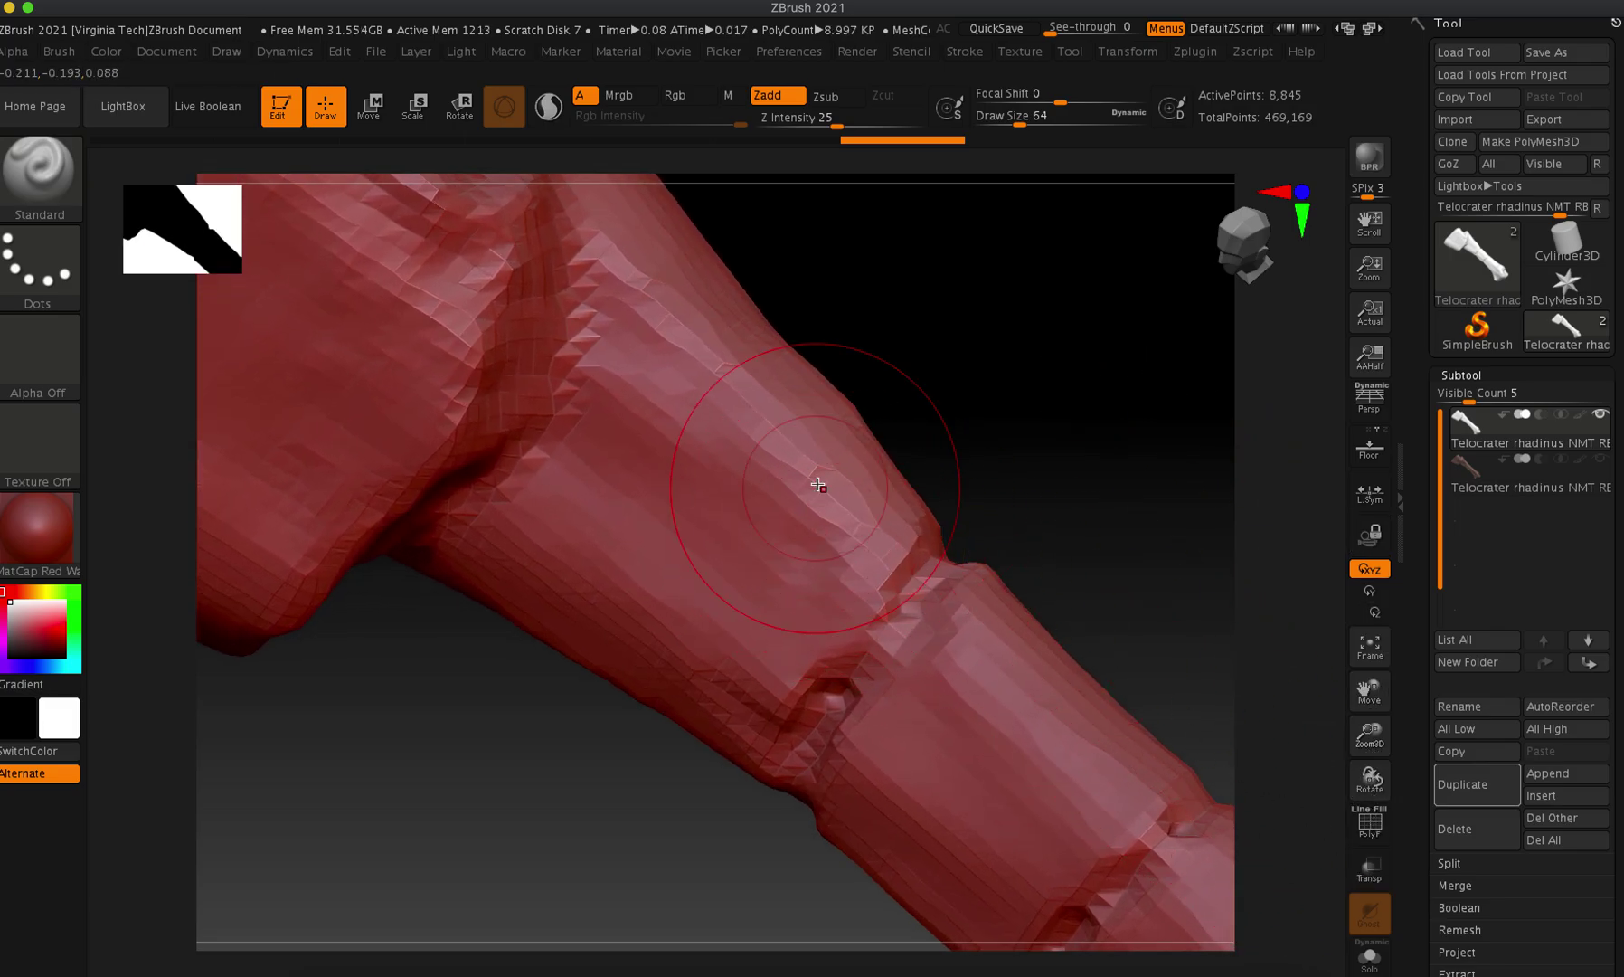
{"action": "mouse_move", "coordinate": [1111, 369]}
{"action": "left_mouse_down"}
{"action": "mouse_move", "coordinate": [1118, 304]}
{"action": "mouse_move", "coordinate": [1084, 351]}
{"action": "mouse_move", "coordinate": [1012, 352]}
{"action": "left_mouse_up"}
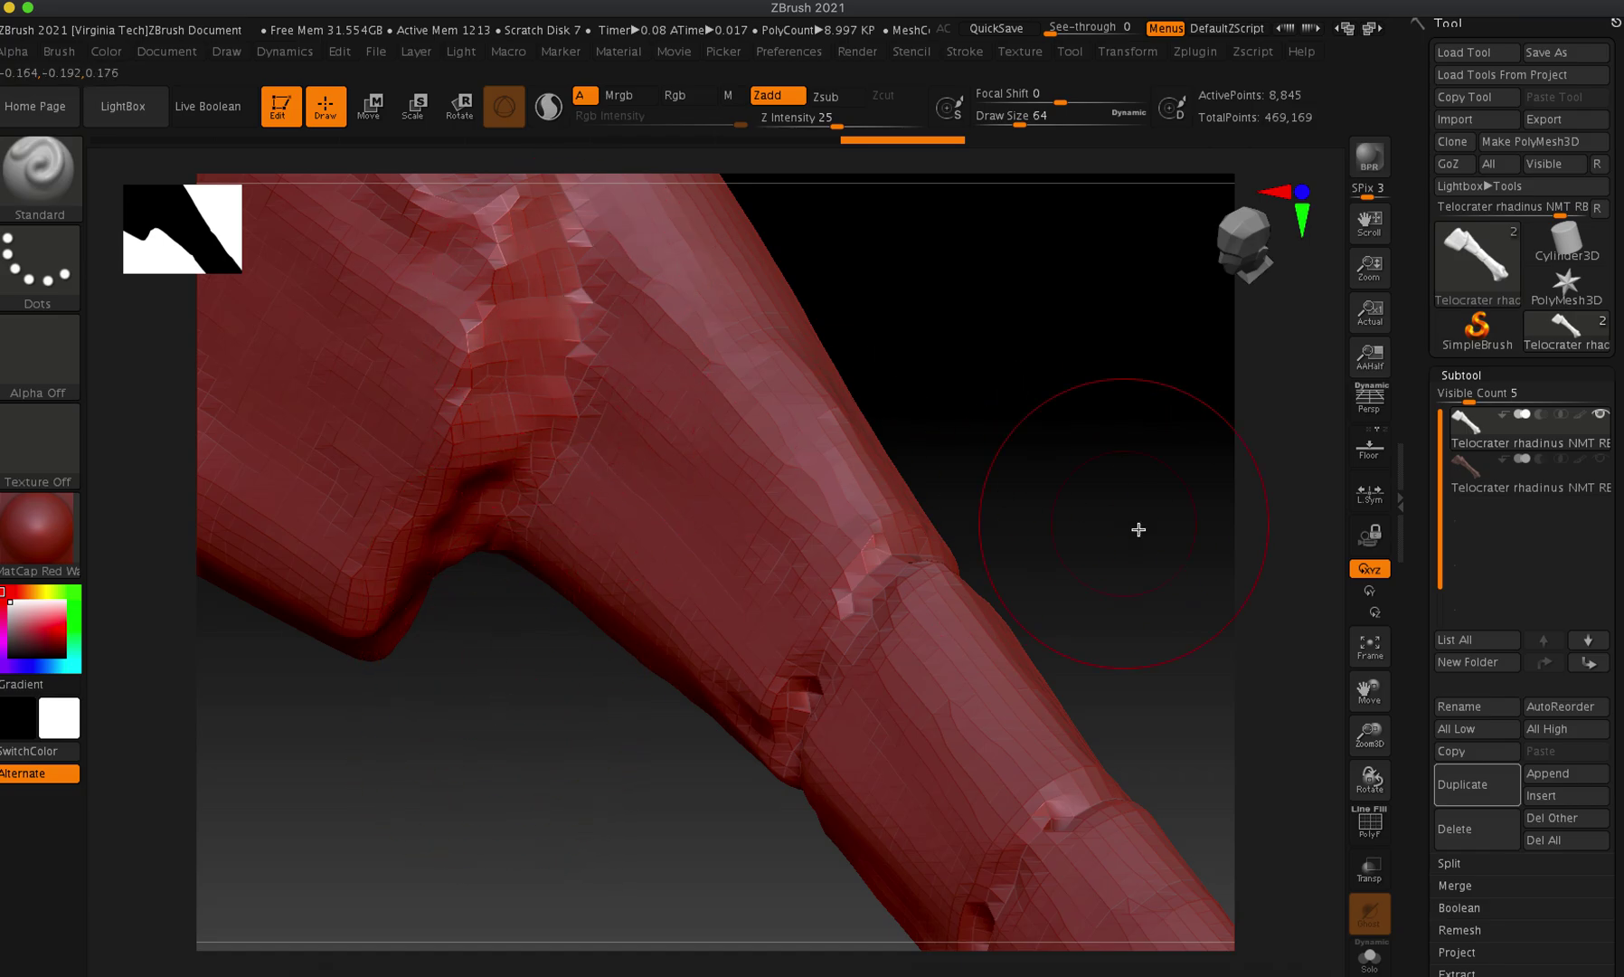
{"action": "left_click_drag", "start_coordinate": [1100, 515], "coordinate": [1099, 417]}
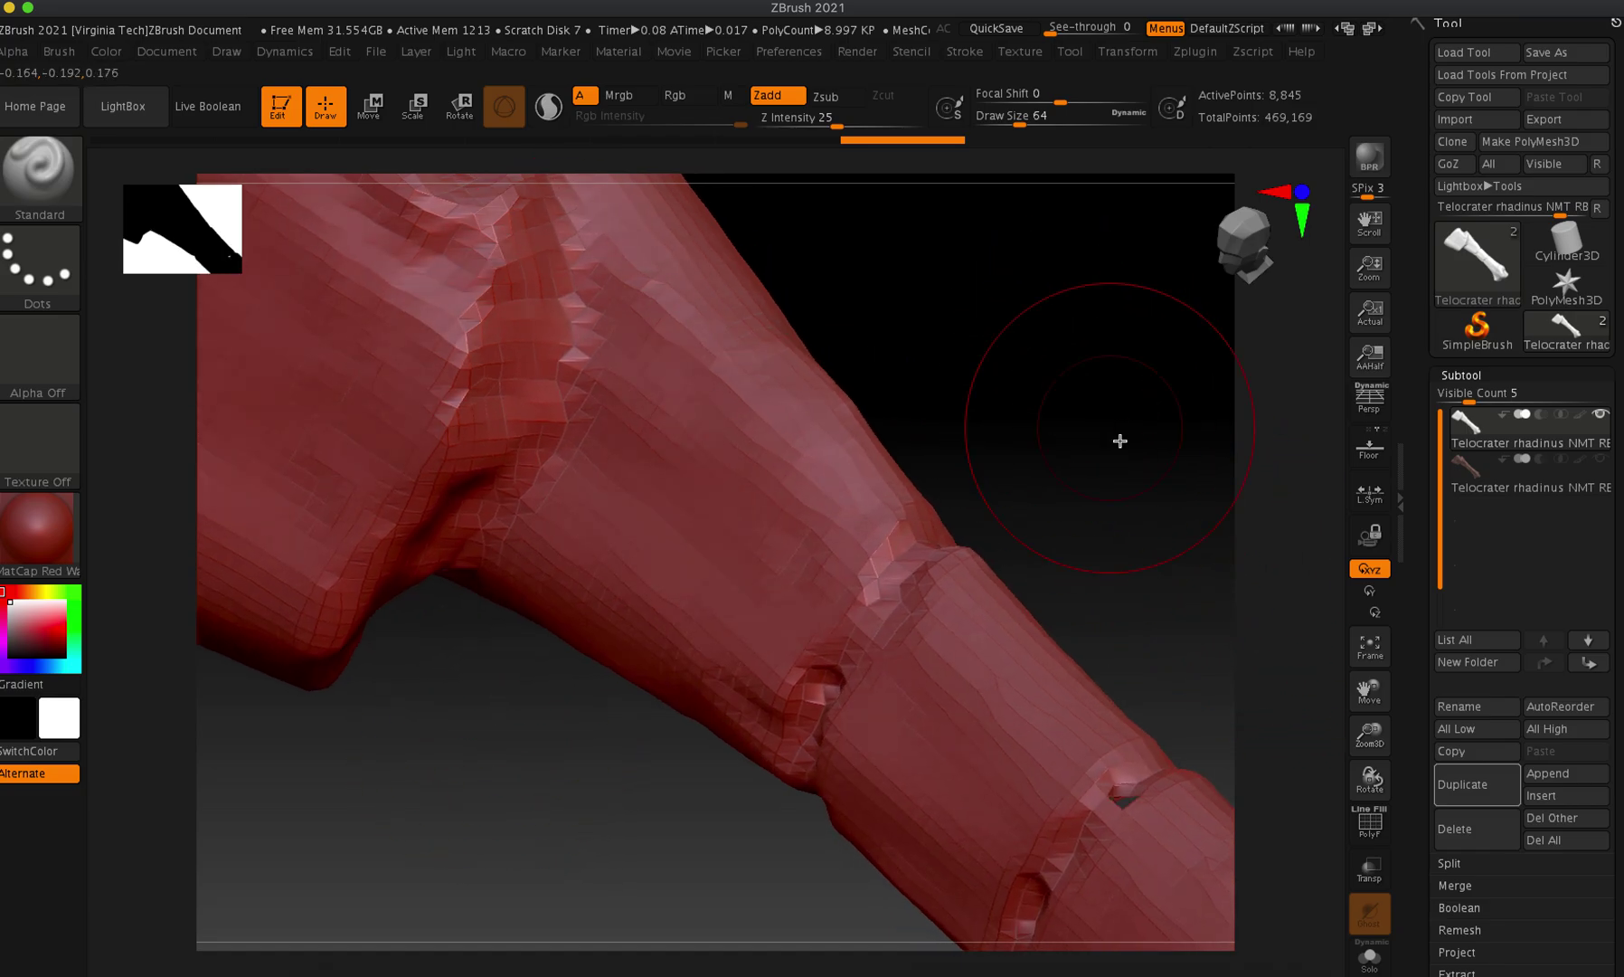
{"action": "scroll", "coordinate": [1618, 709], "scroll_direction": "down", "scroll_amount": 5}
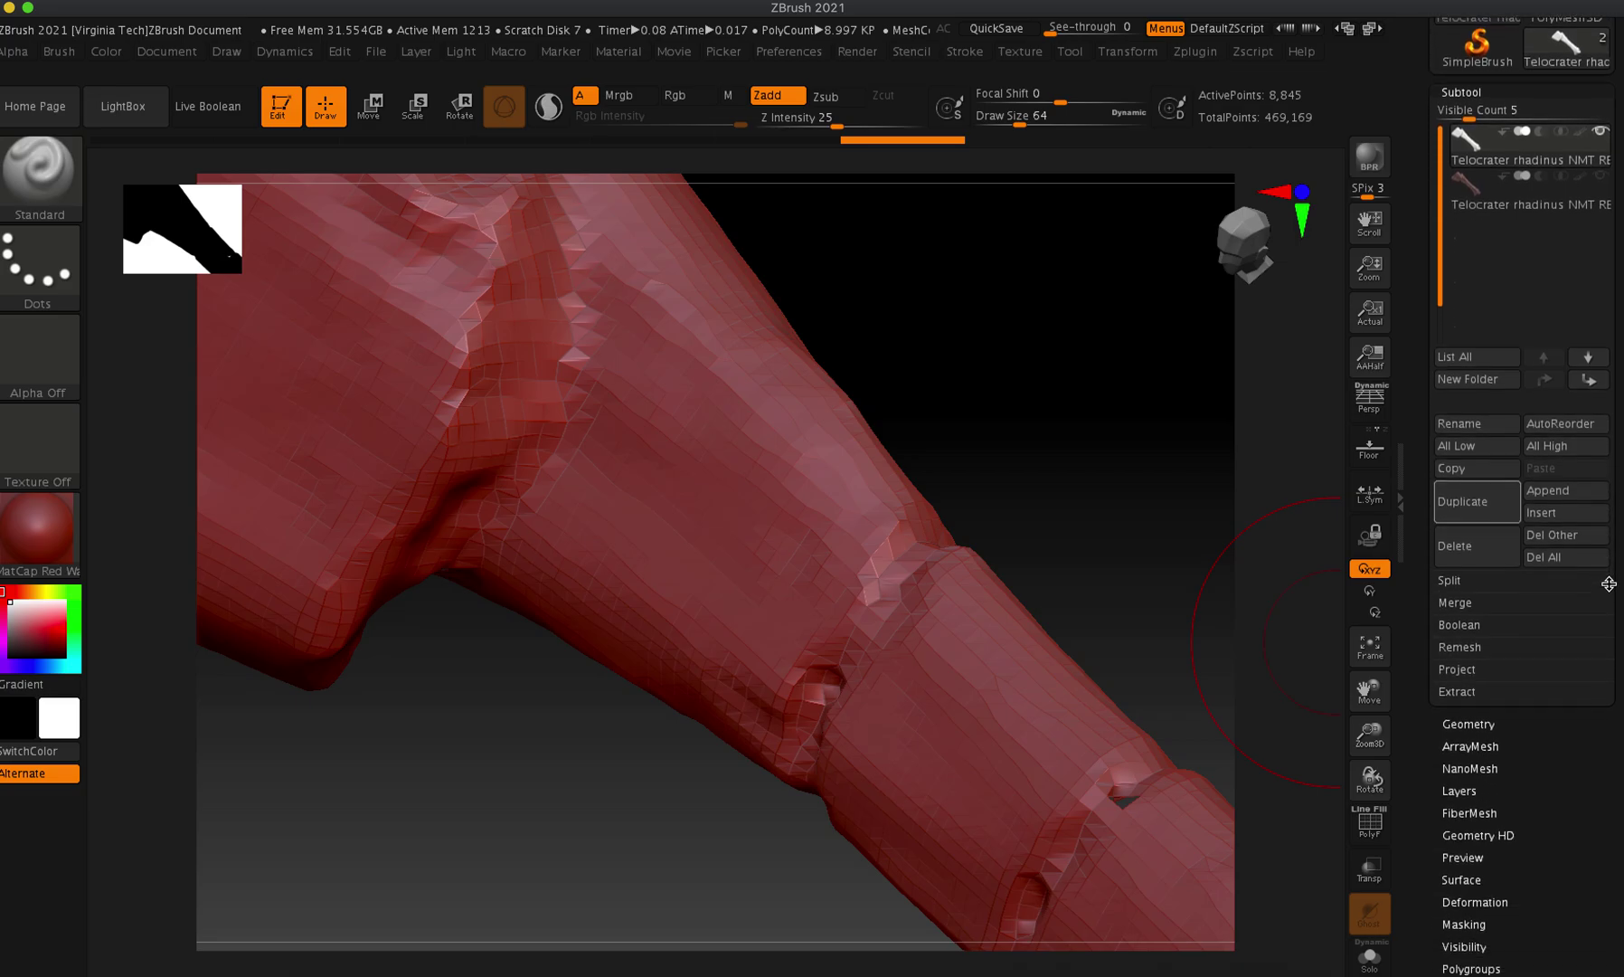
{"action": "left_click_drag", "start_coordinate": [1081, 388], "coordinate": [1087, 366]}
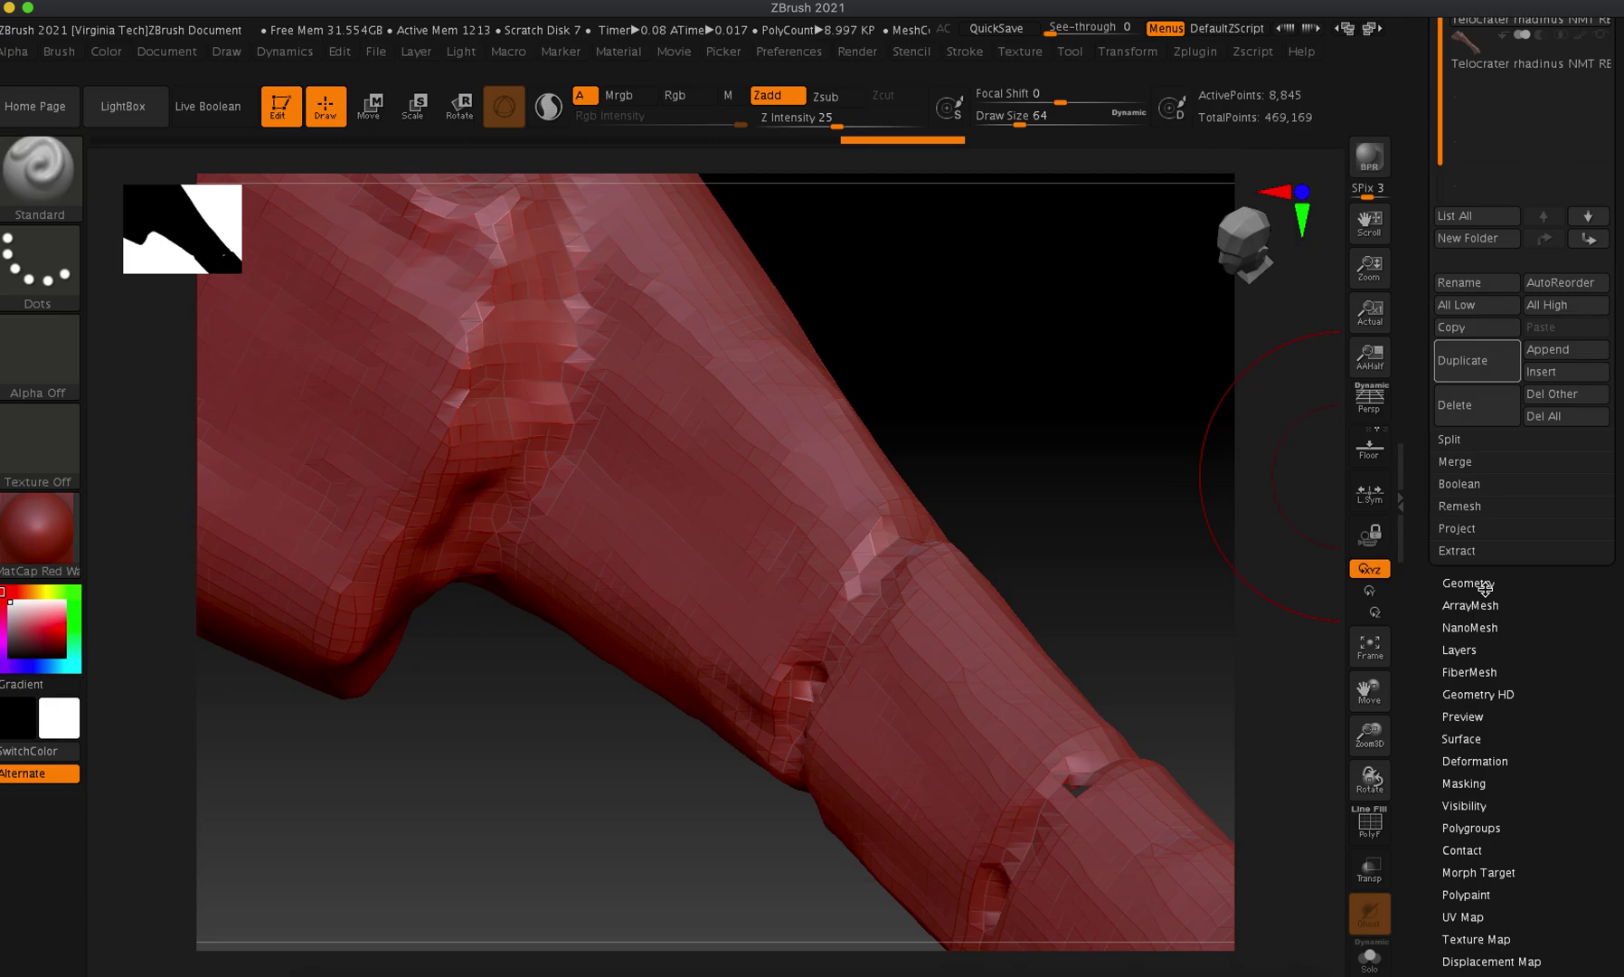
{"action": "left_click", "coordinate": [1486, 586]}
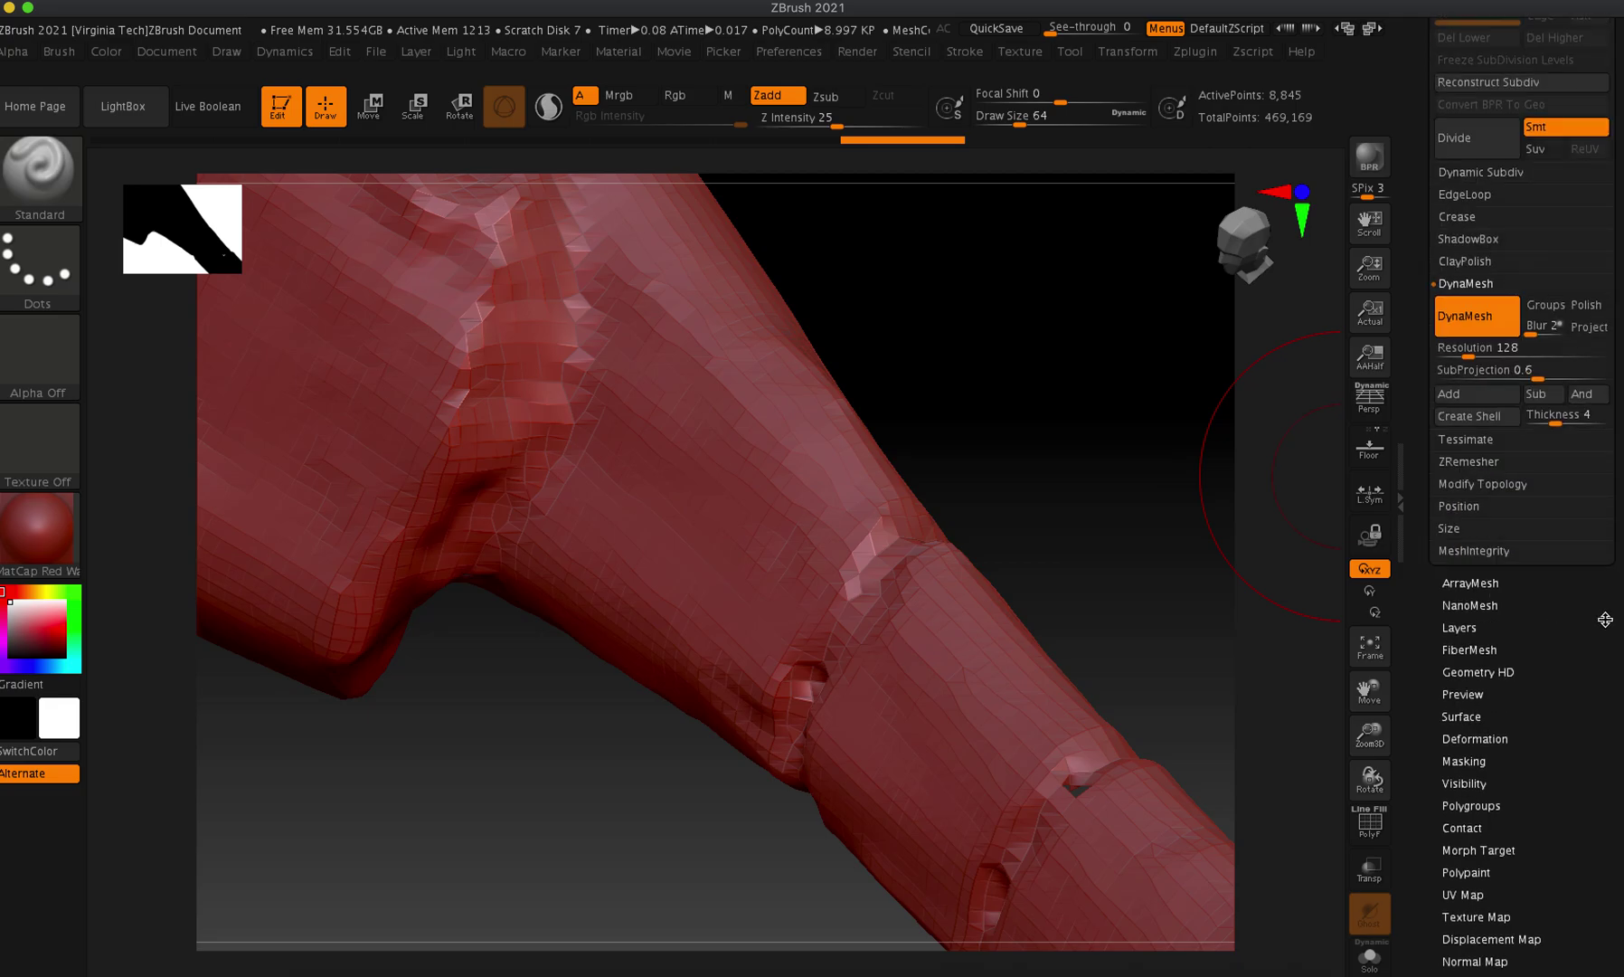
{"action": "scroll", "coordinate": [1619, 604], "scroll_direction": "up", "scroll_amount": 3}
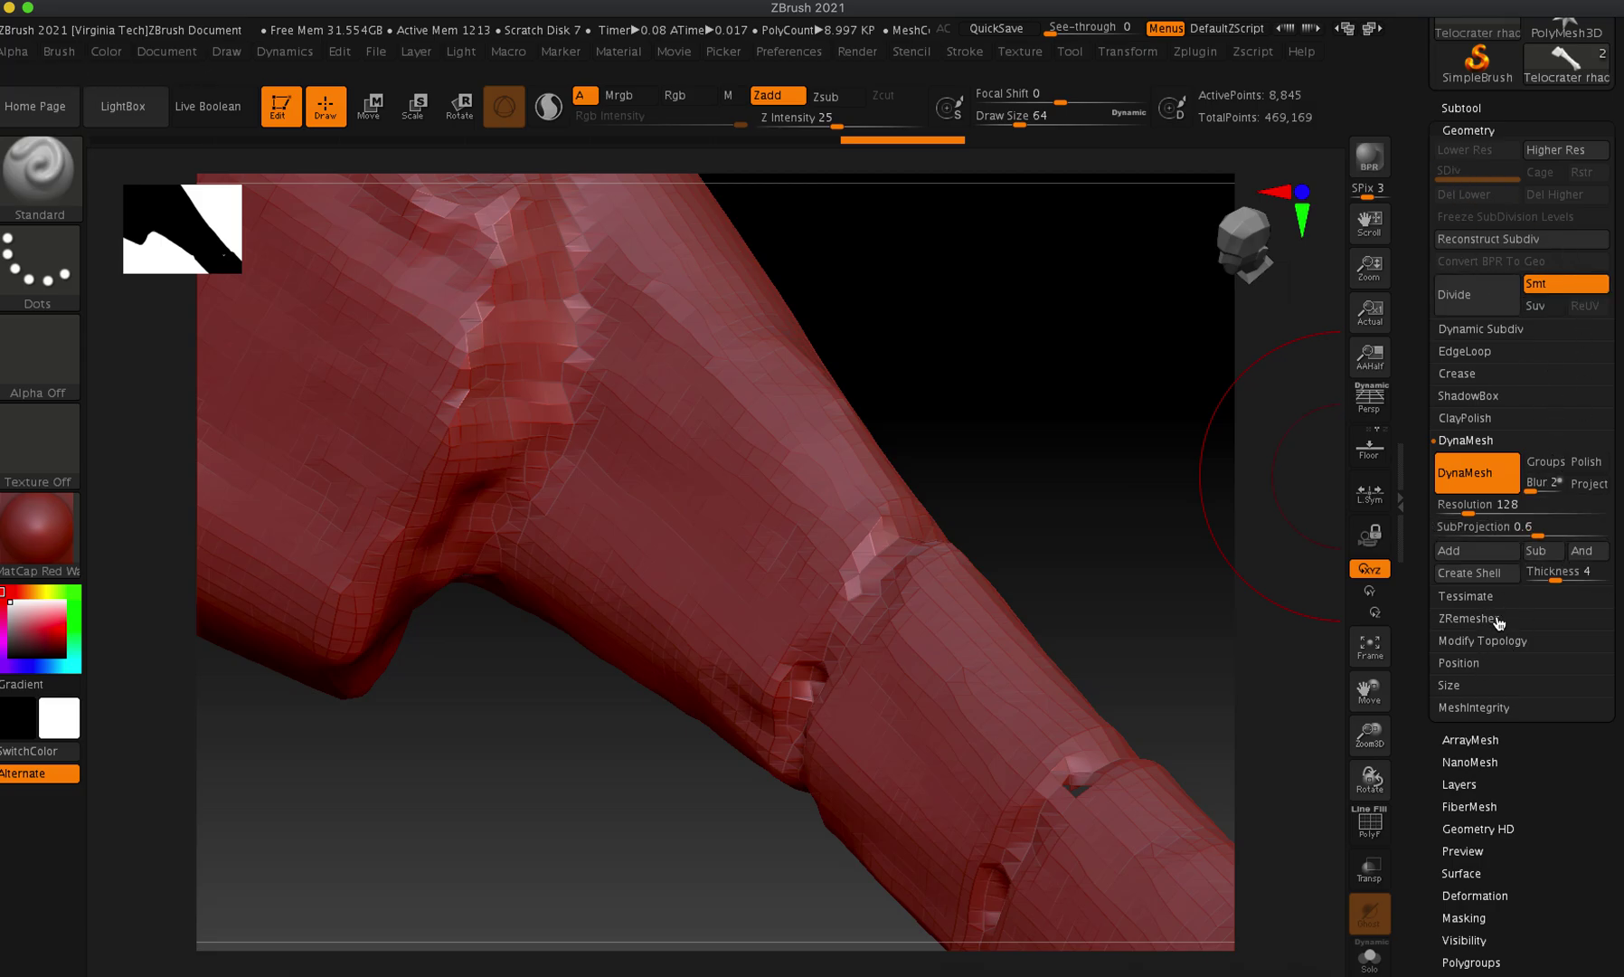
{"action": "left_click", "coordinate": [1469, 618]}
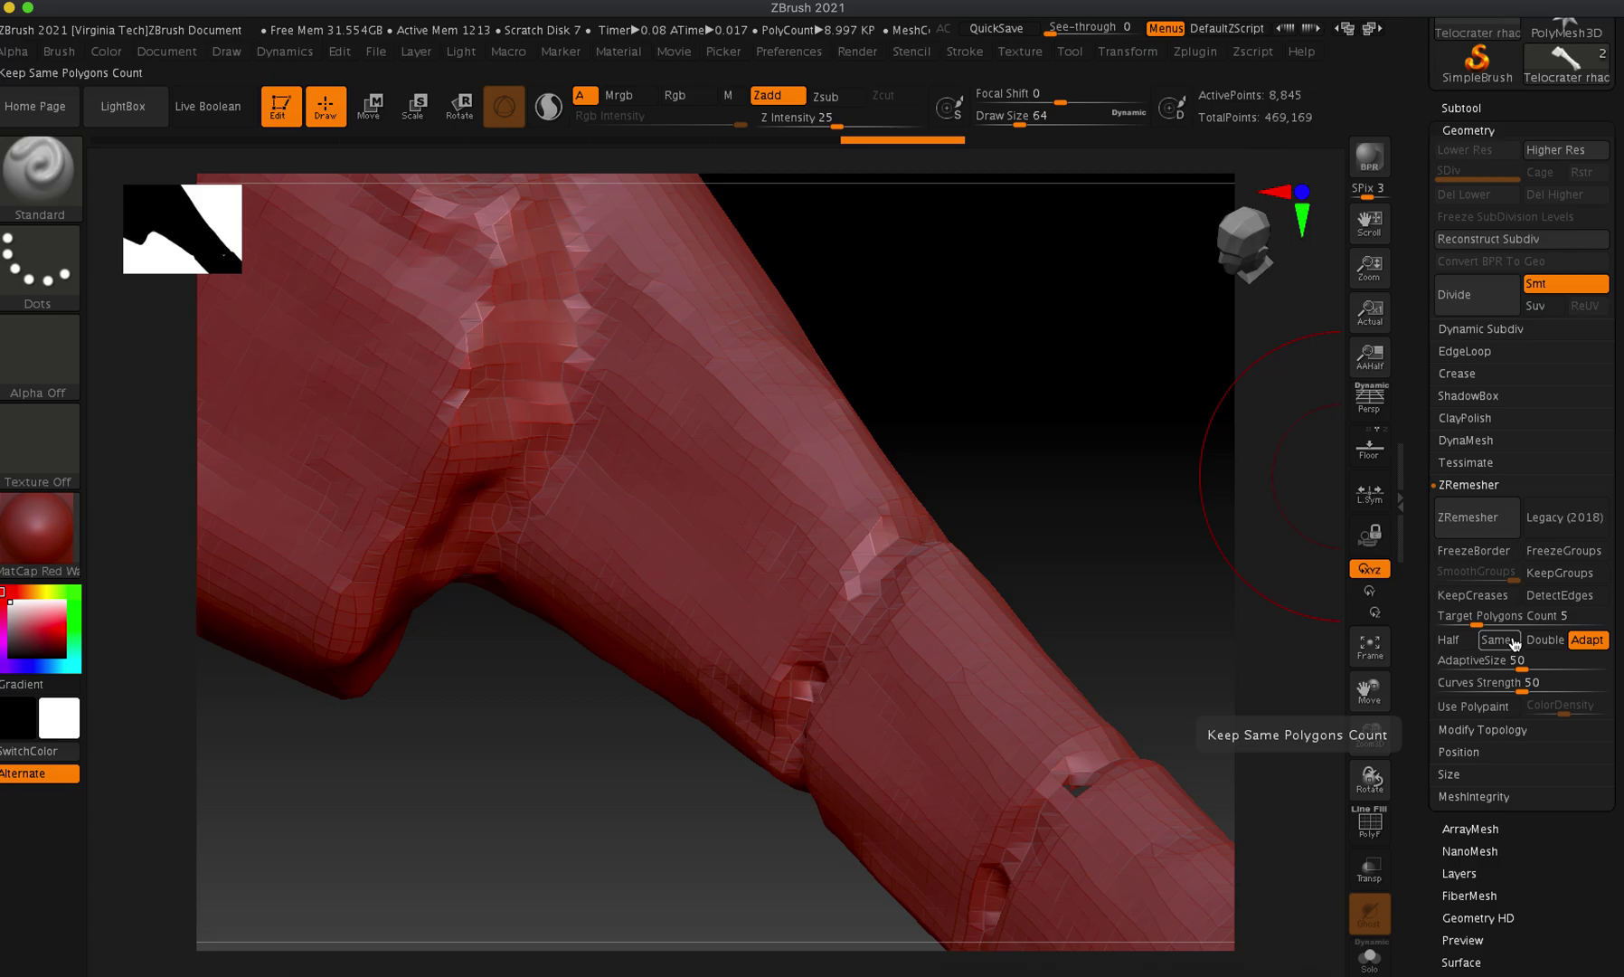
{"action": "left_click", "coordinate": [1483, 514]}
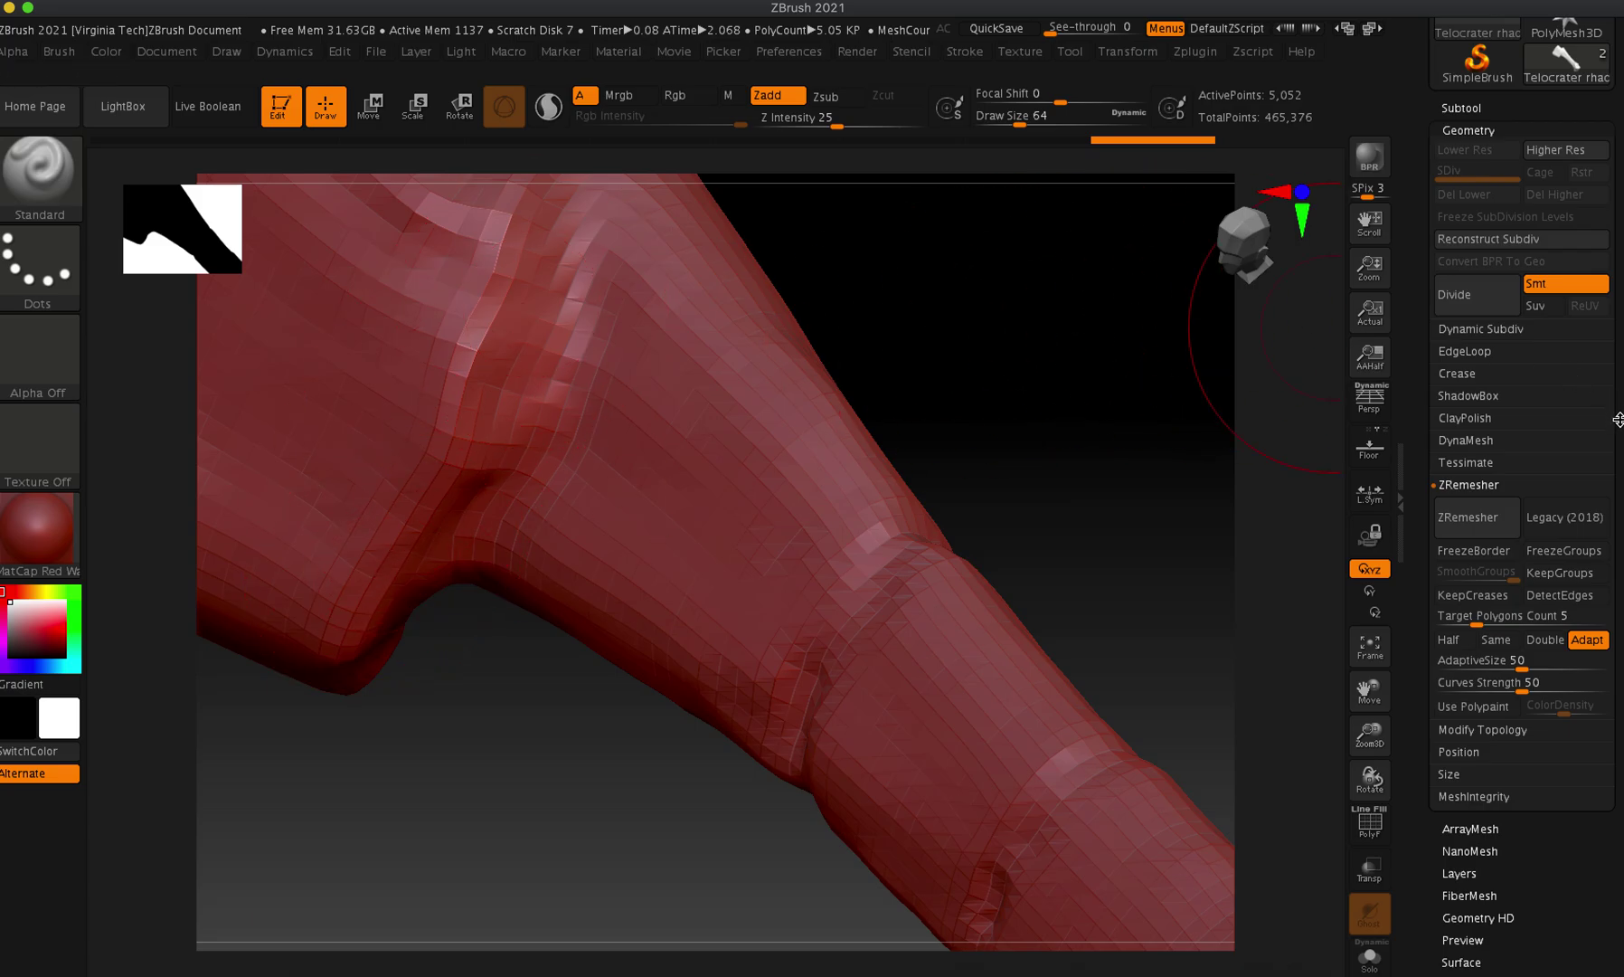
Step: Subdivide the ZRemeshed bone up to subdivision level 5 and frame the whole model
{"action": "scroll", "coordinate": [1611, 412], "scroll_direction": "up", "scroll_amount": 5}
{"action": "left_click", "coordinate": [1474, 384]}
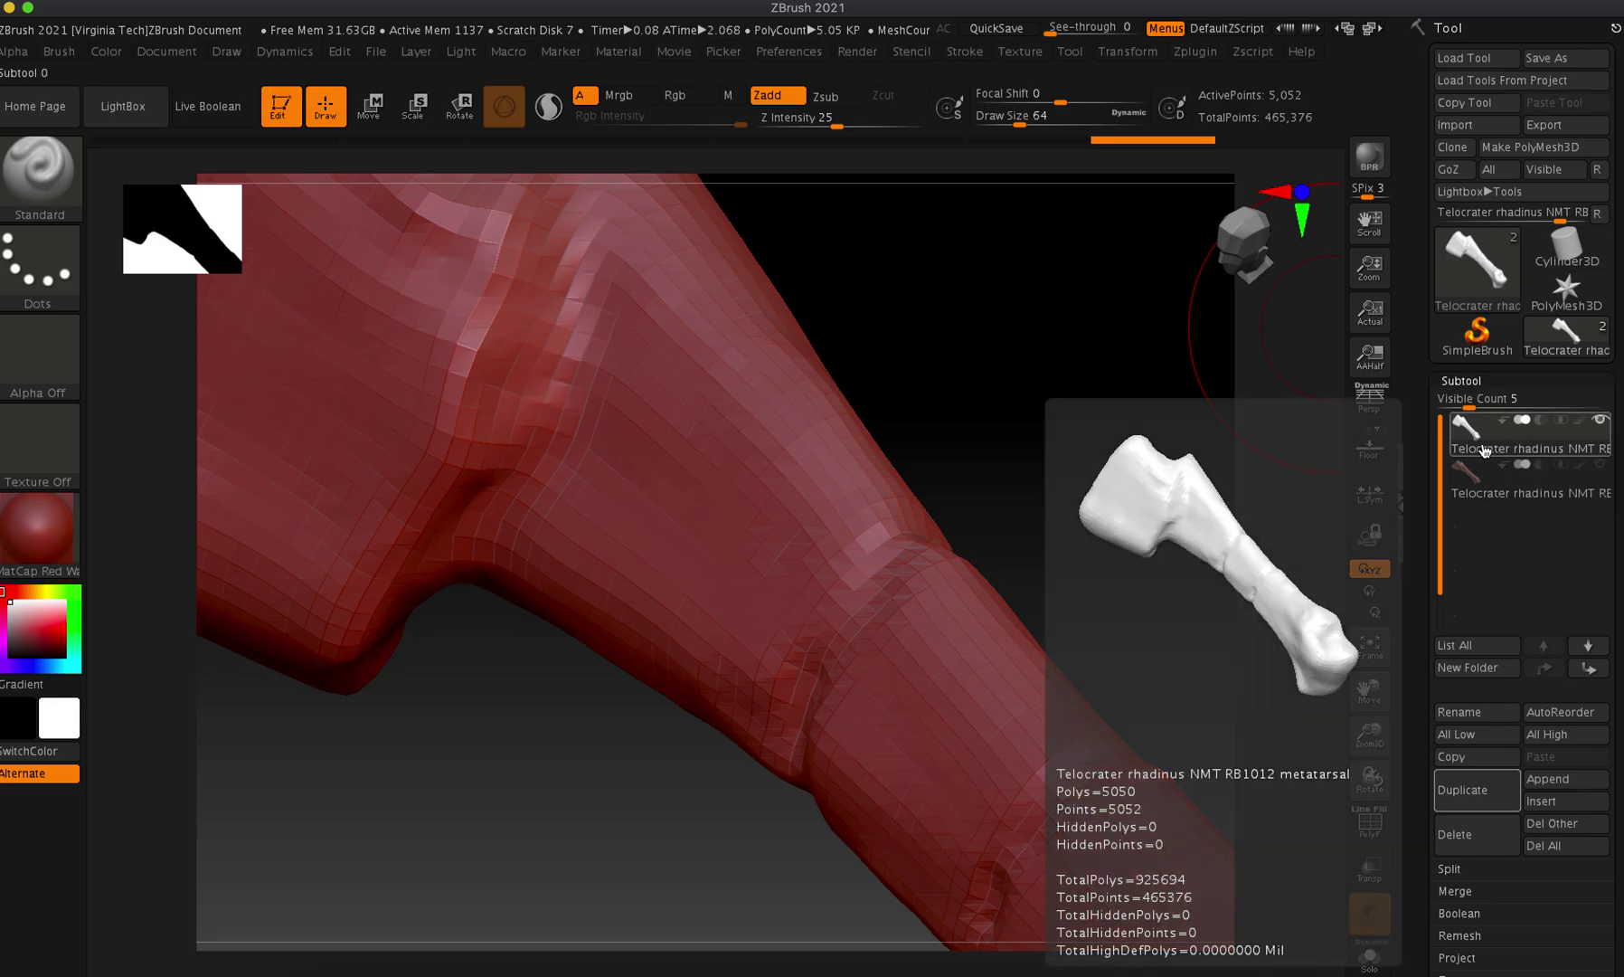
{"action": "left_click", "coordinate": [1608, 489]}
{"action": "scroll", "coordinate": [1613, 432], "scroll_direction": "down", "scroll_amount": 3}
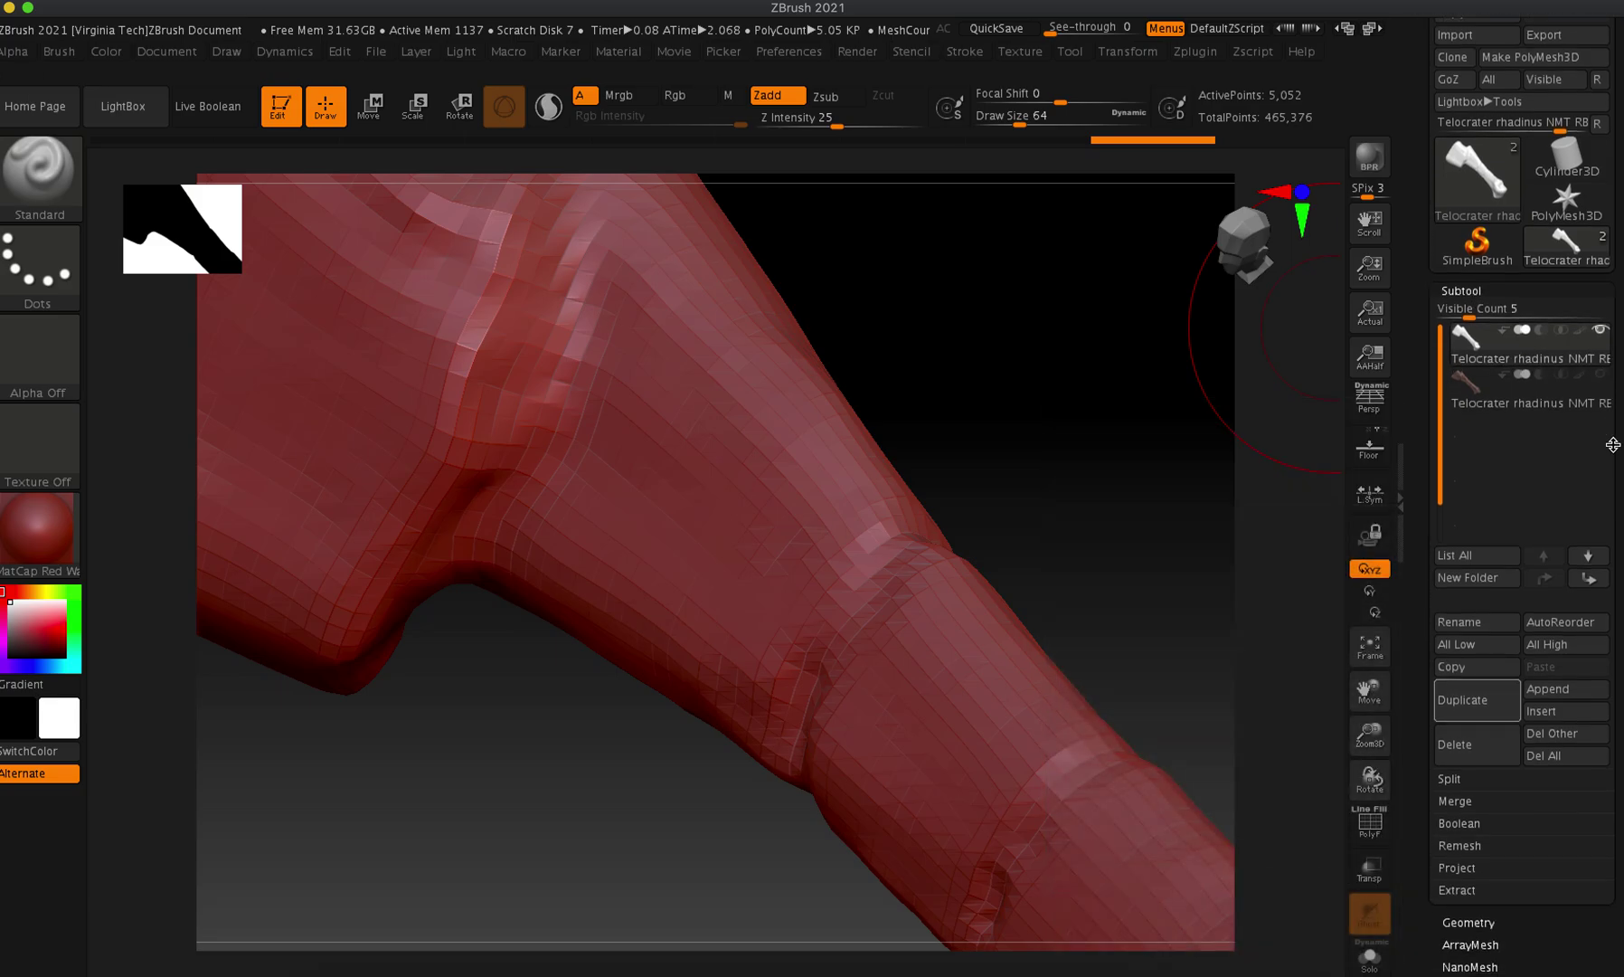
{"action": "scroll", "coordinate": [1614, 432], "scroll_direction": "down", "scroll_amount": 5}
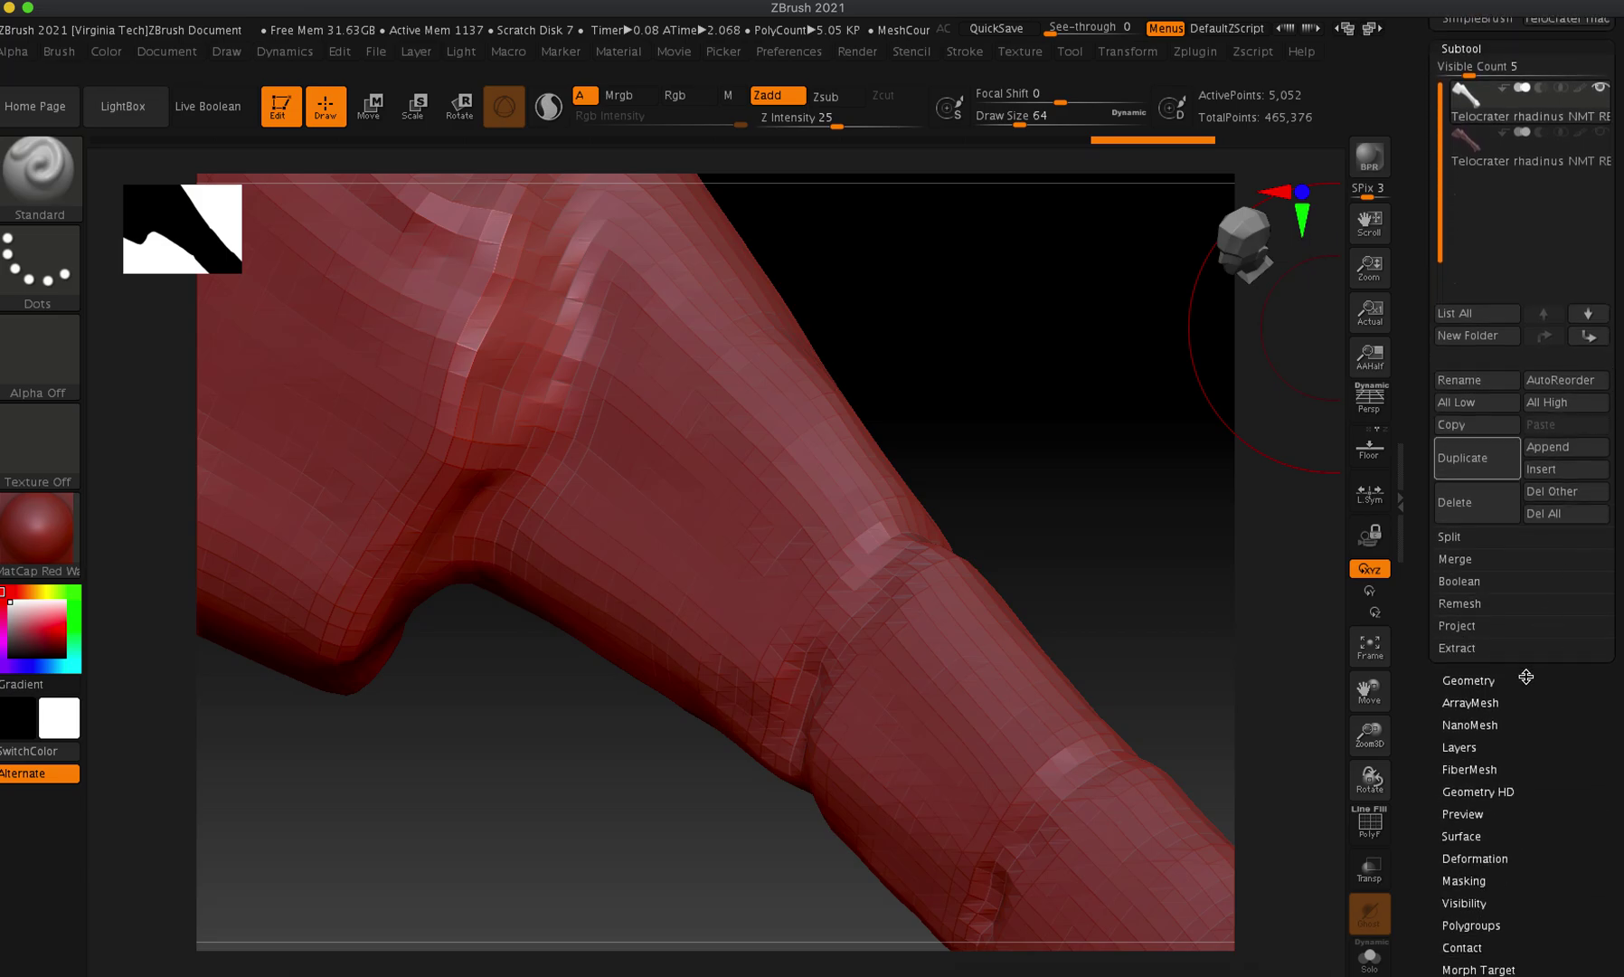
{"action": "left_click", "coordinate": [1527, 678]}
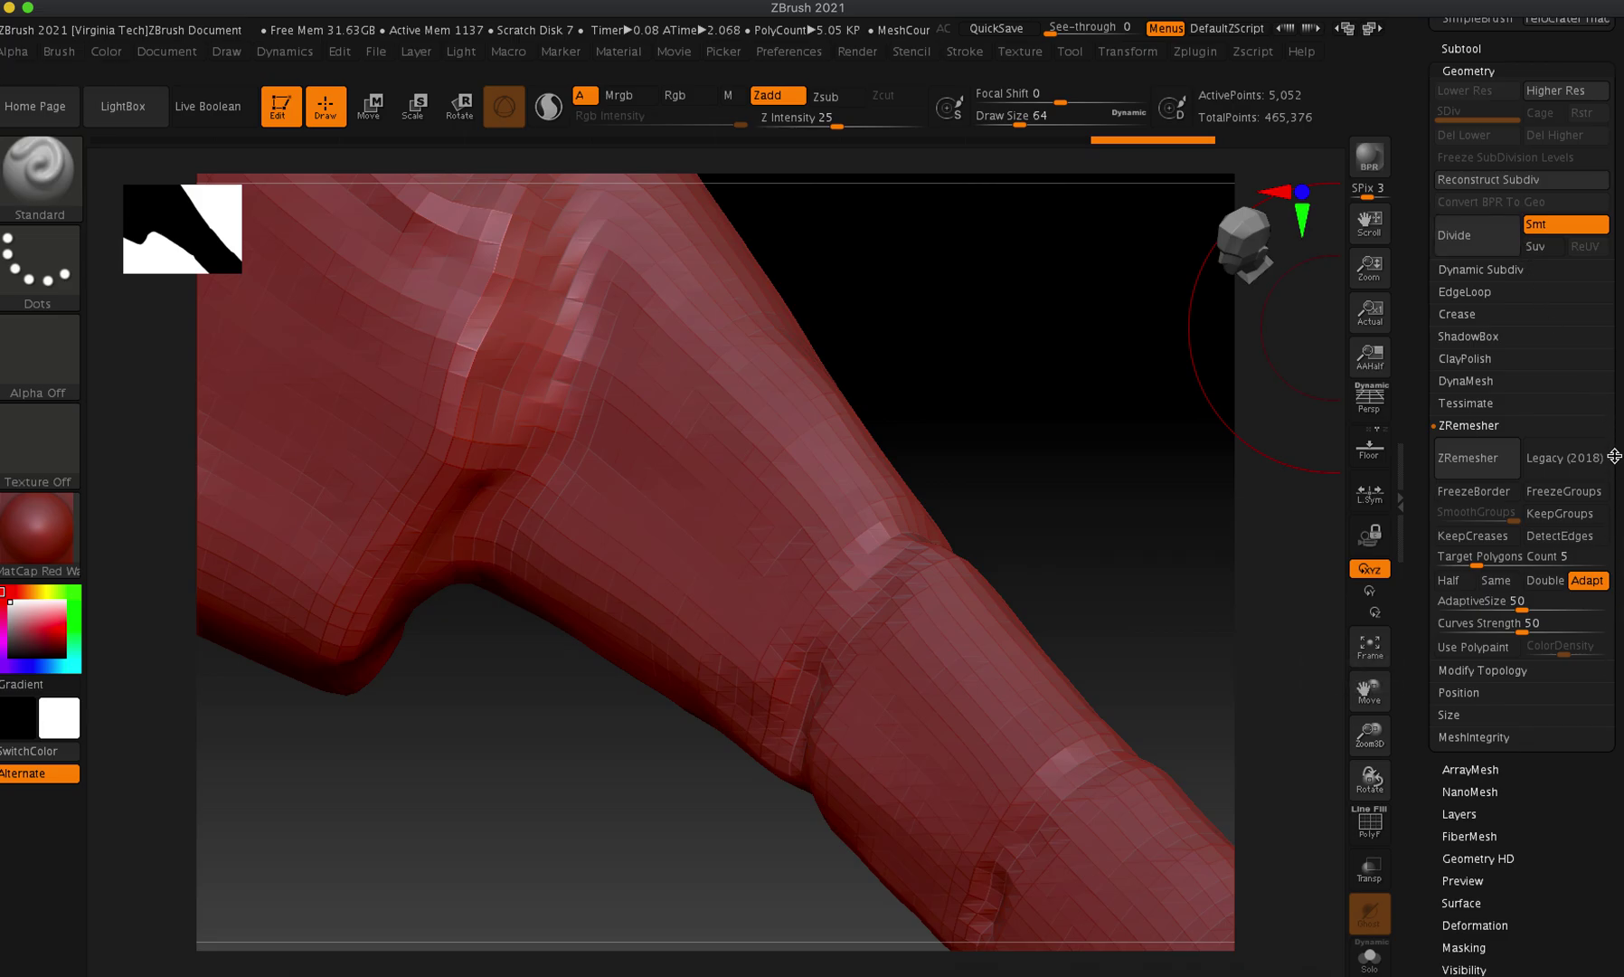
{"action": "left_click", "coordinate": [1457, 240]}
{"action": "left_click", "coordinate": [1457, 242]}
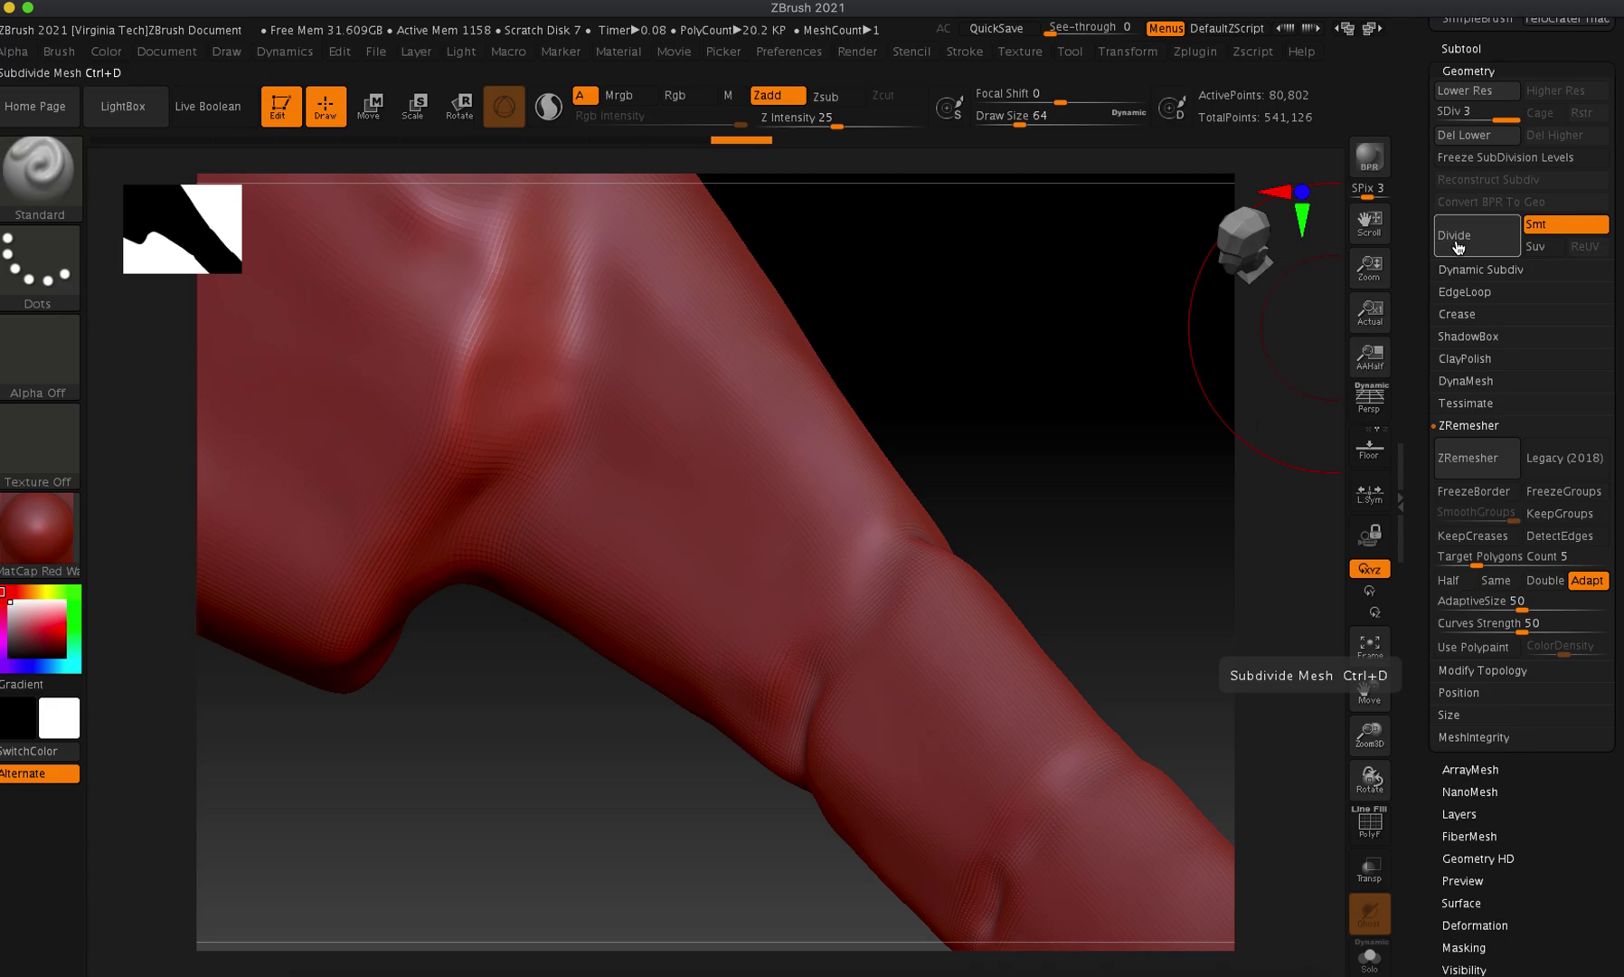
{"action": "left_click", "coordinate": [1458, 244]}
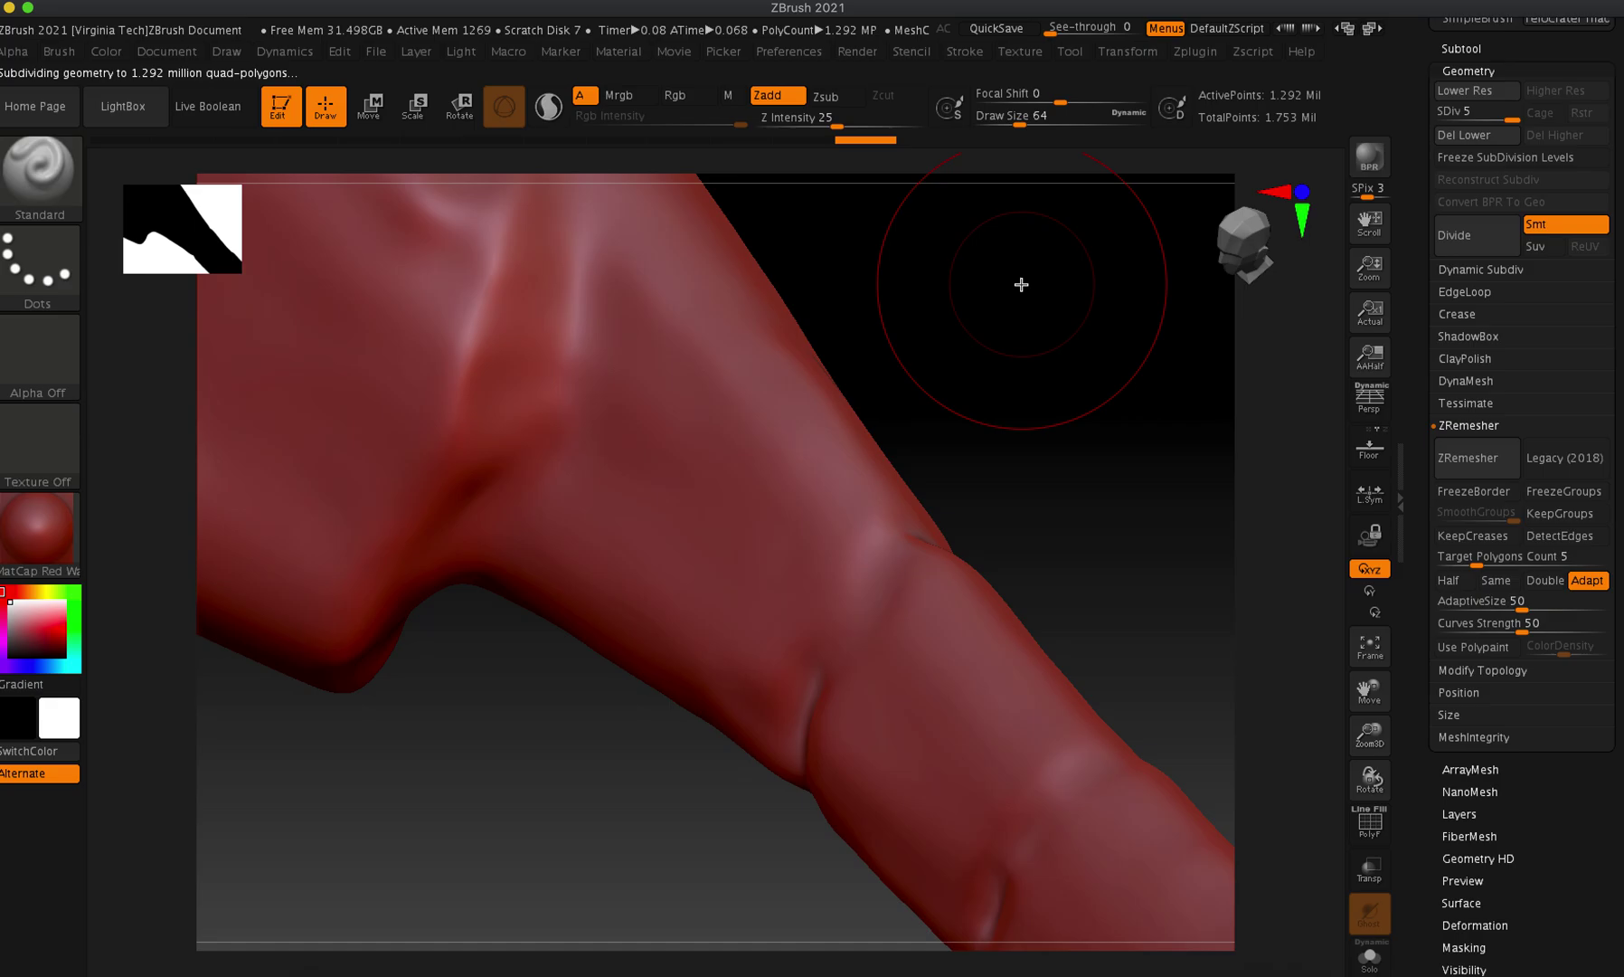
{"action": "left_click", "coordinate": [1370, 646]}
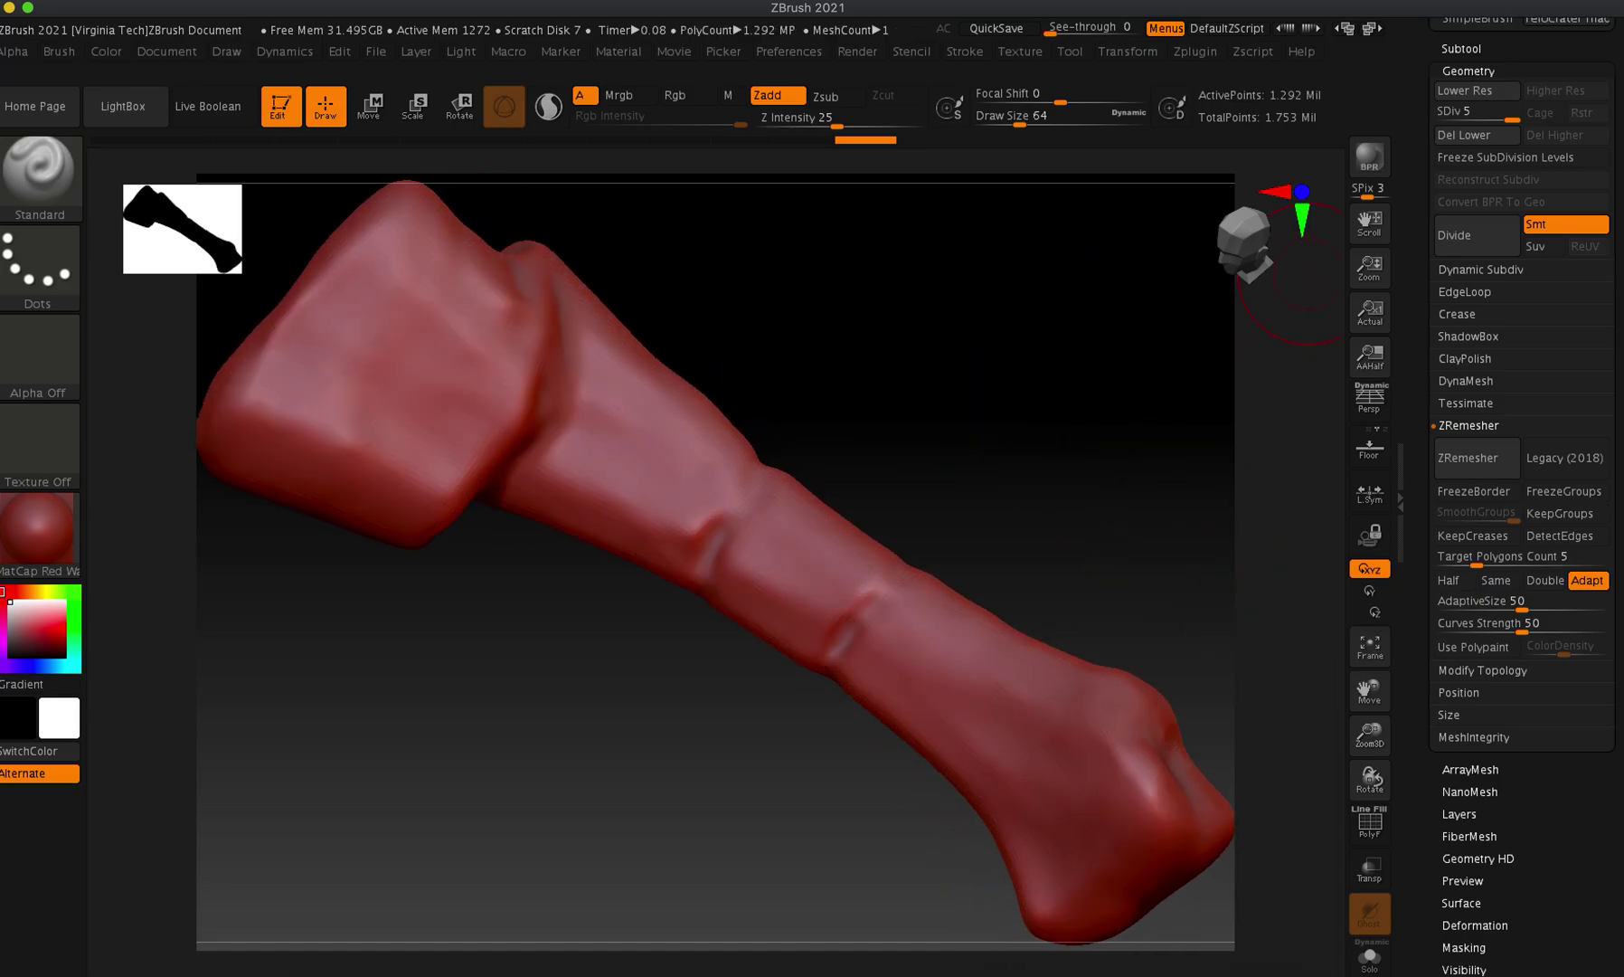
Step: Make the full-detail duplicate scan the active subtool and hide the remeshed bone
{"action": "scroll", "coordinate": [1619, 260], "scroll_direction": "up", "scroll_amount": 5}
{"action": "left_click", "coordinate": [1592, 271]}
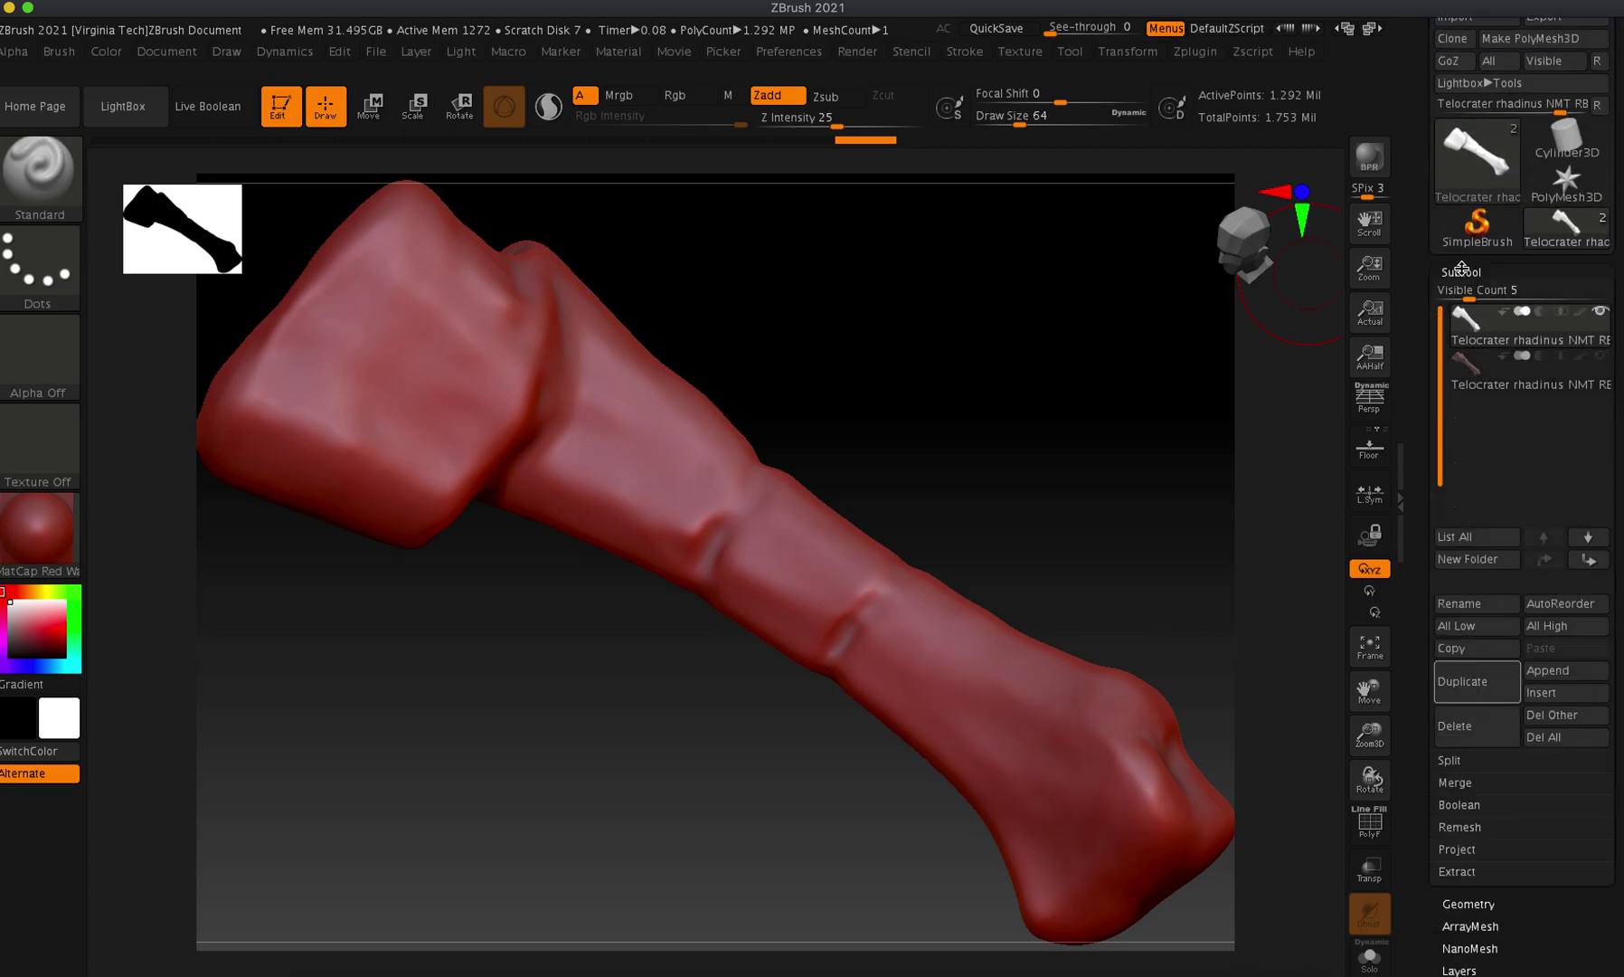
{"action": "mouse_move", "coordinate": [1600, 368]}
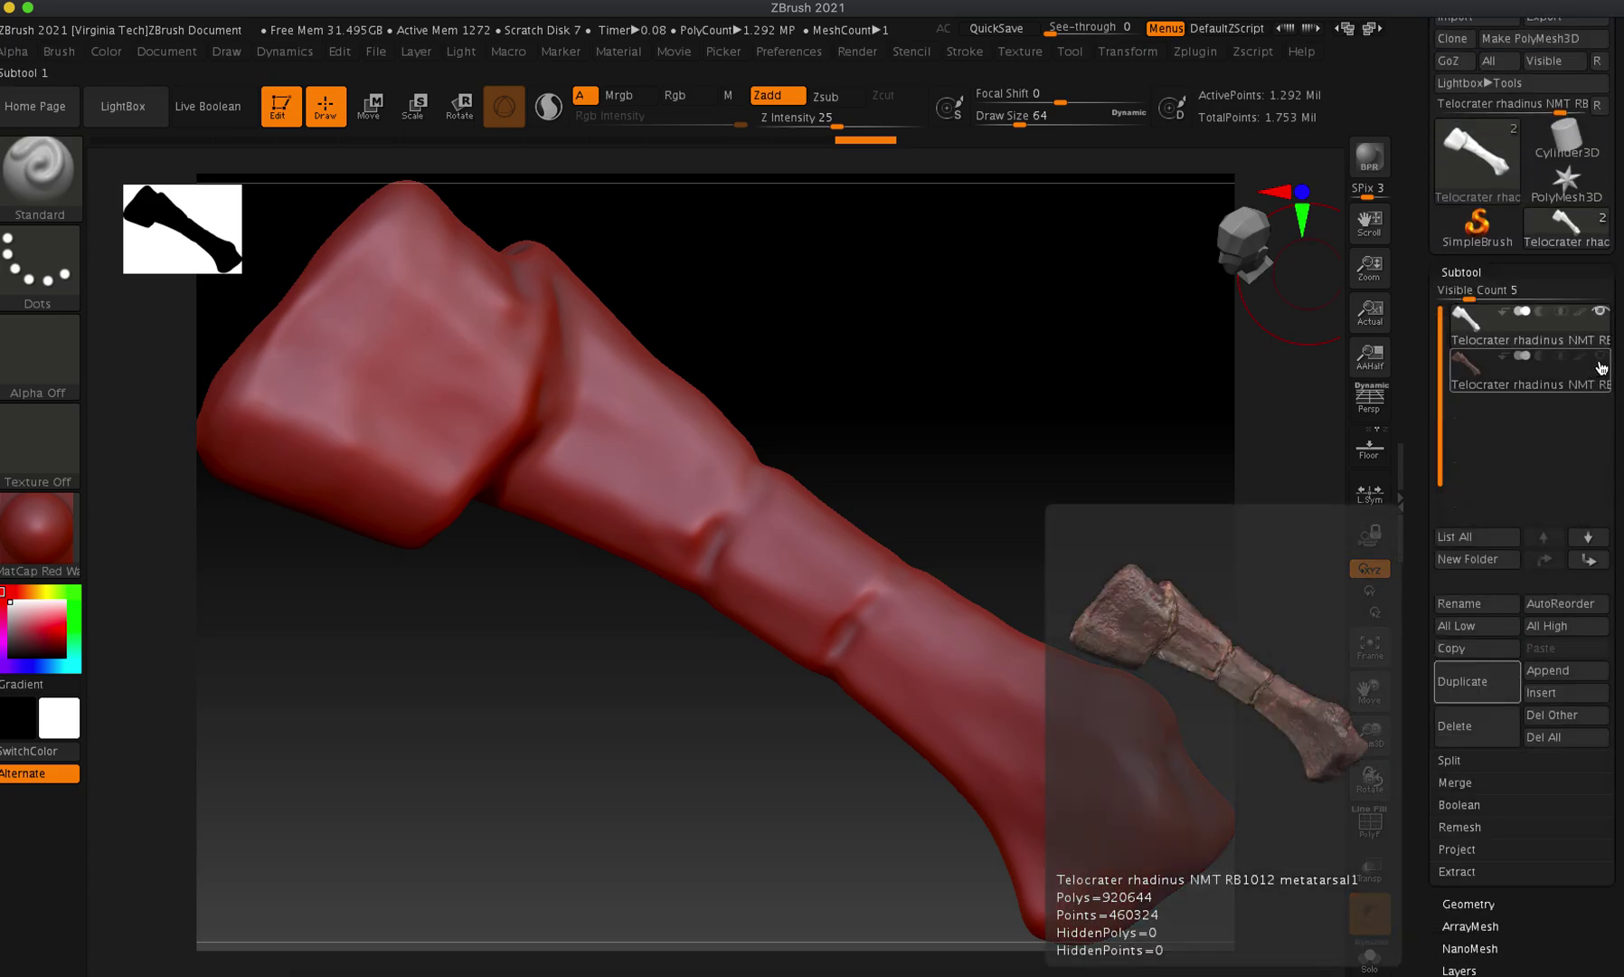
{"action": "mouse_move", "coordinate": [1470, 326]}
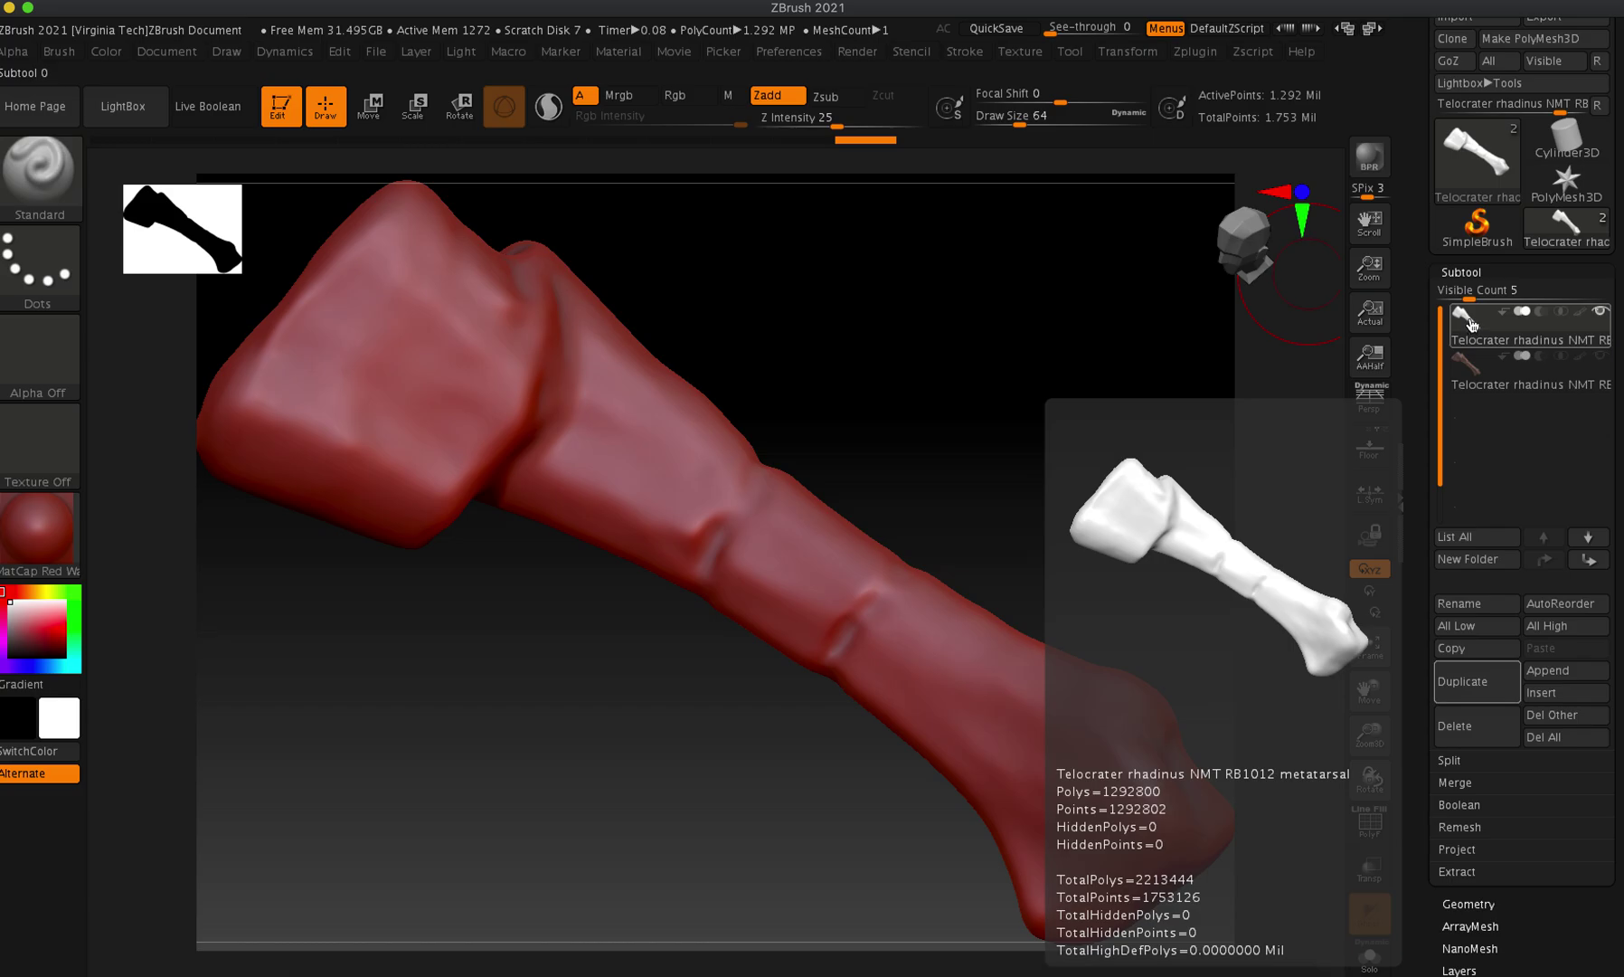
{"action": "mouse_move", "coordinate": [1479, 369]}
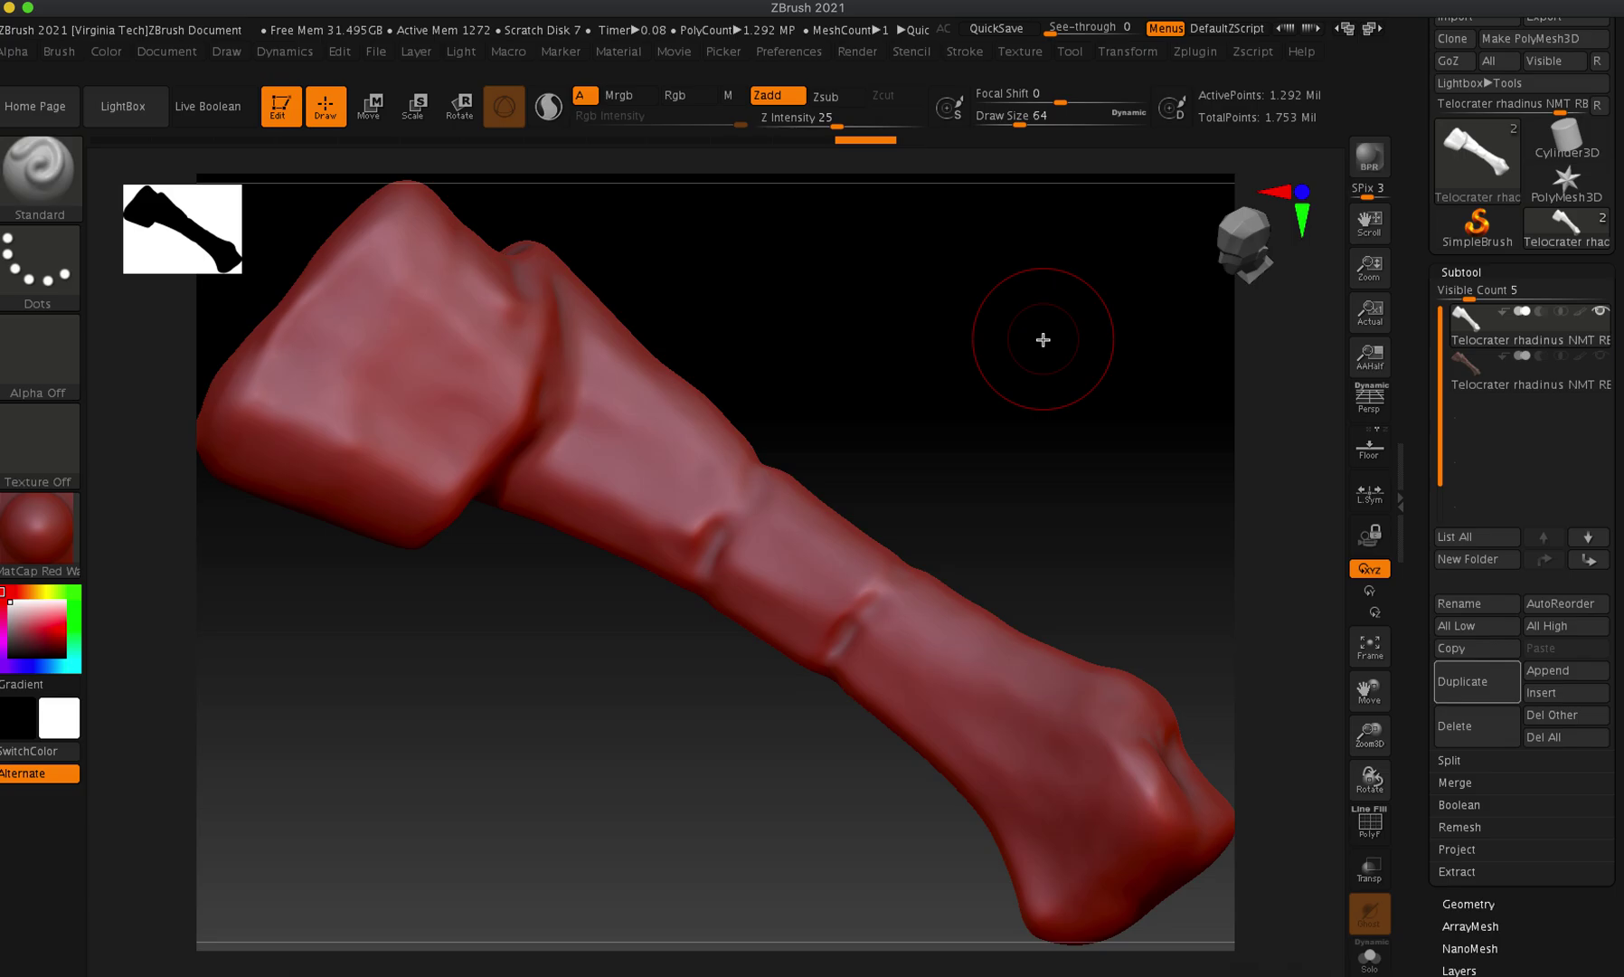
{"action": "left_click", "coordinate": [1556, 384]}
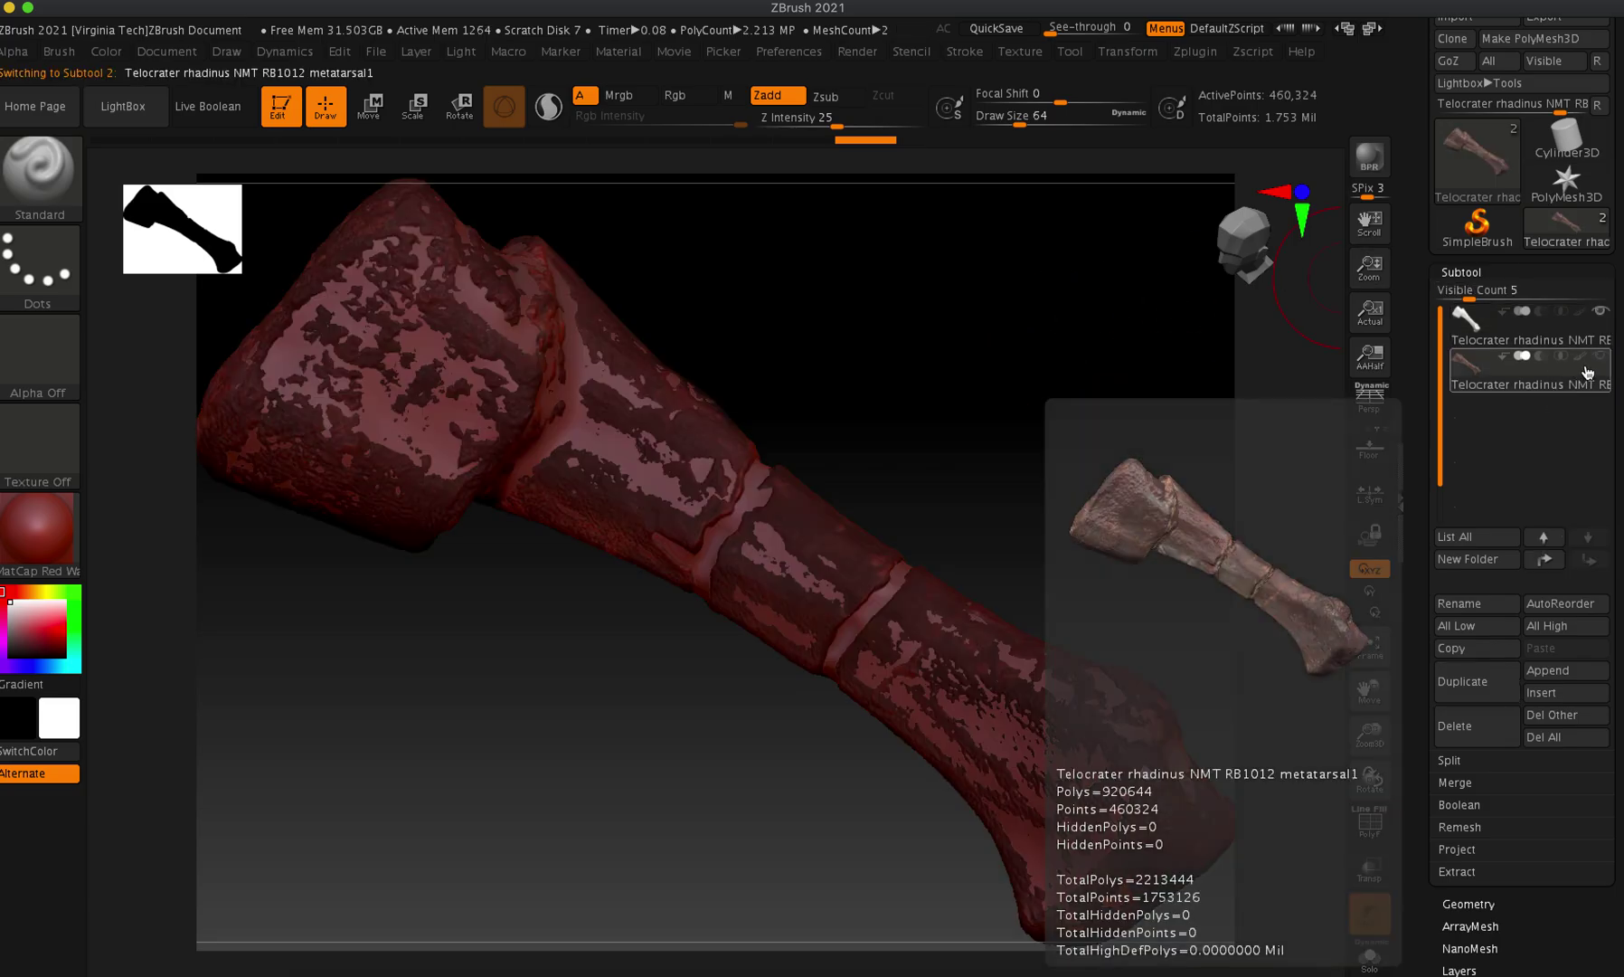
{"action": "left_click", "coordinate": [1600, 313]}
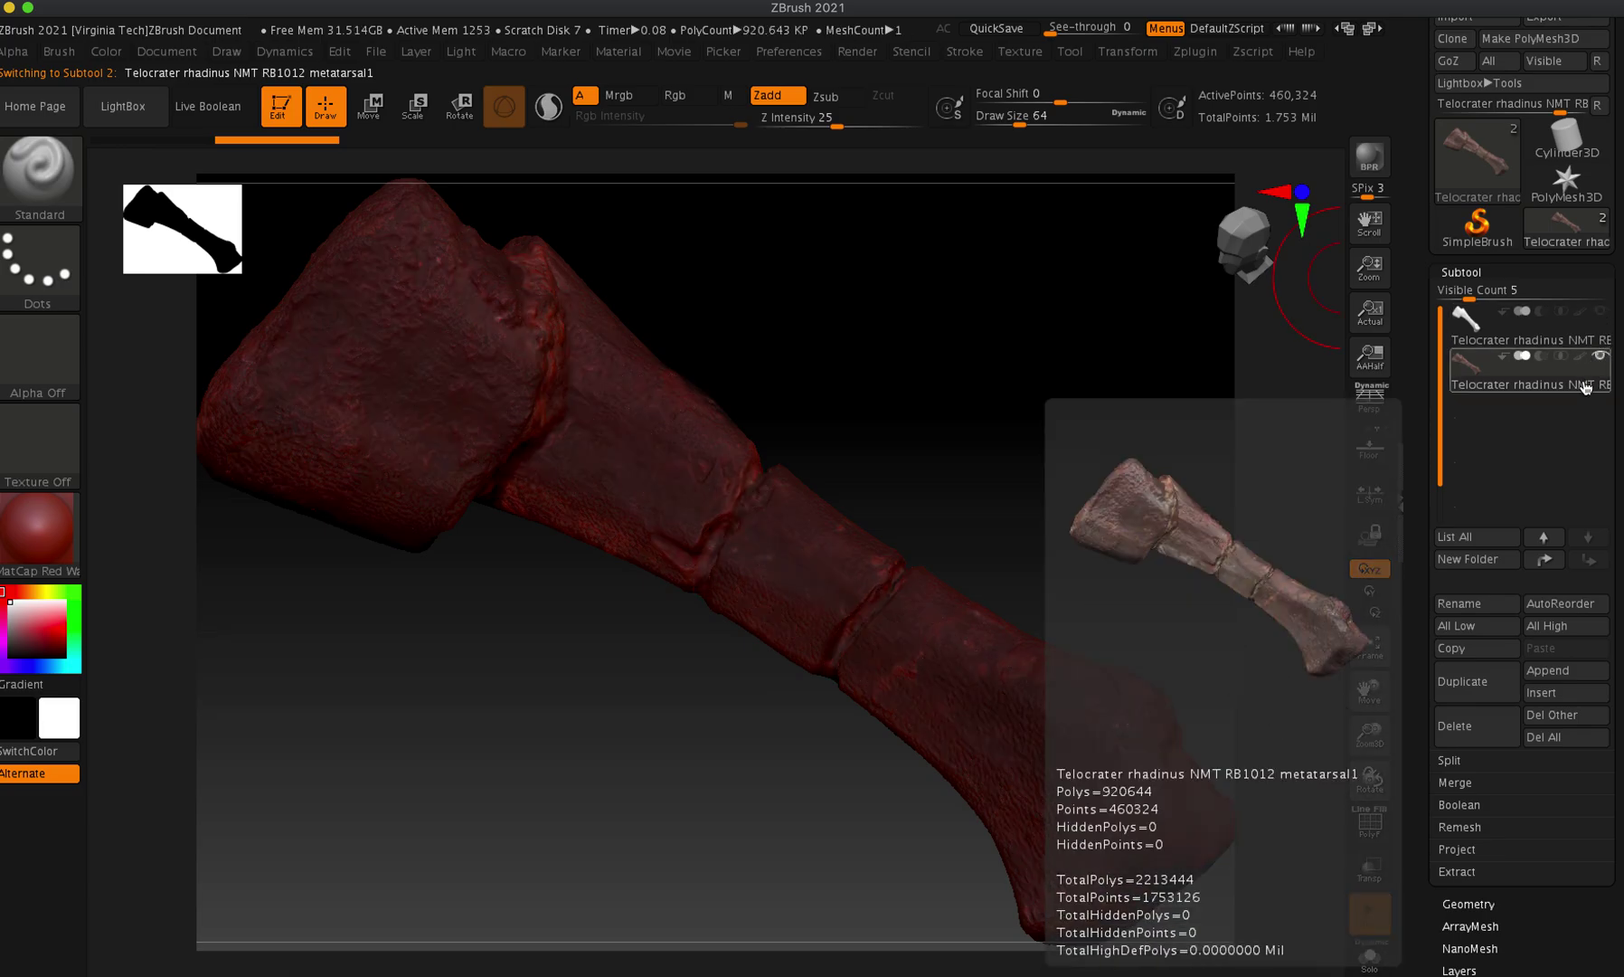
{"action": "mouse_move", "coordinate": [1548, 341]}
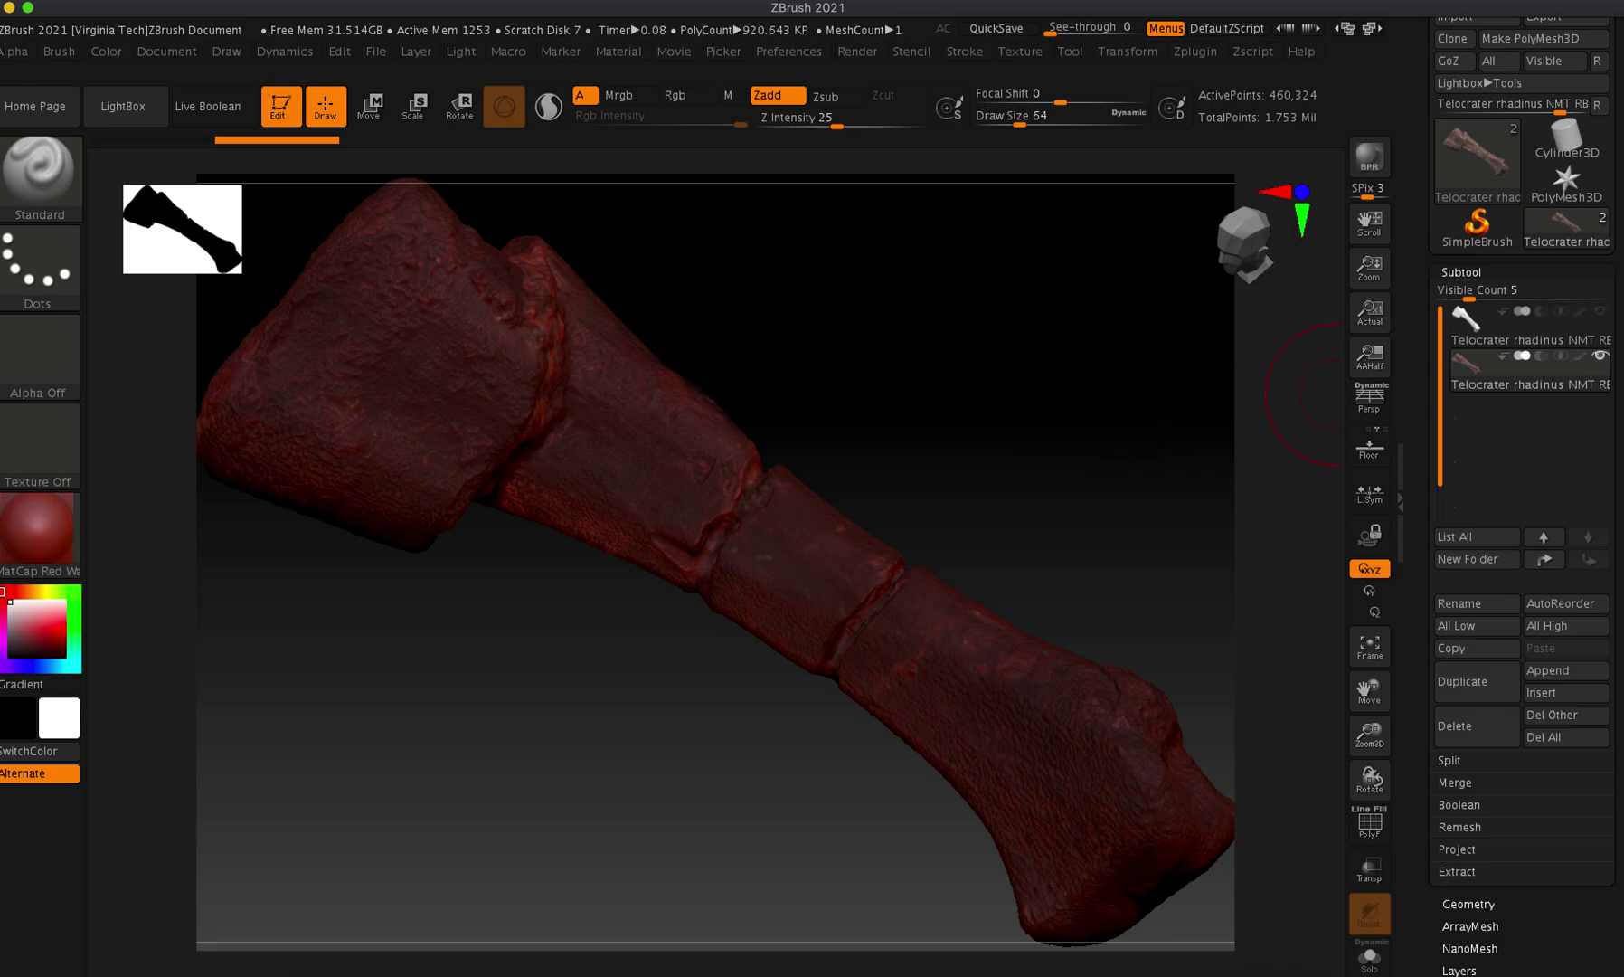
Step: Subdivide the full-detail scan subtool once to subdivision level 2
{"action": "left_click", "coordinate": [1468, 903]}
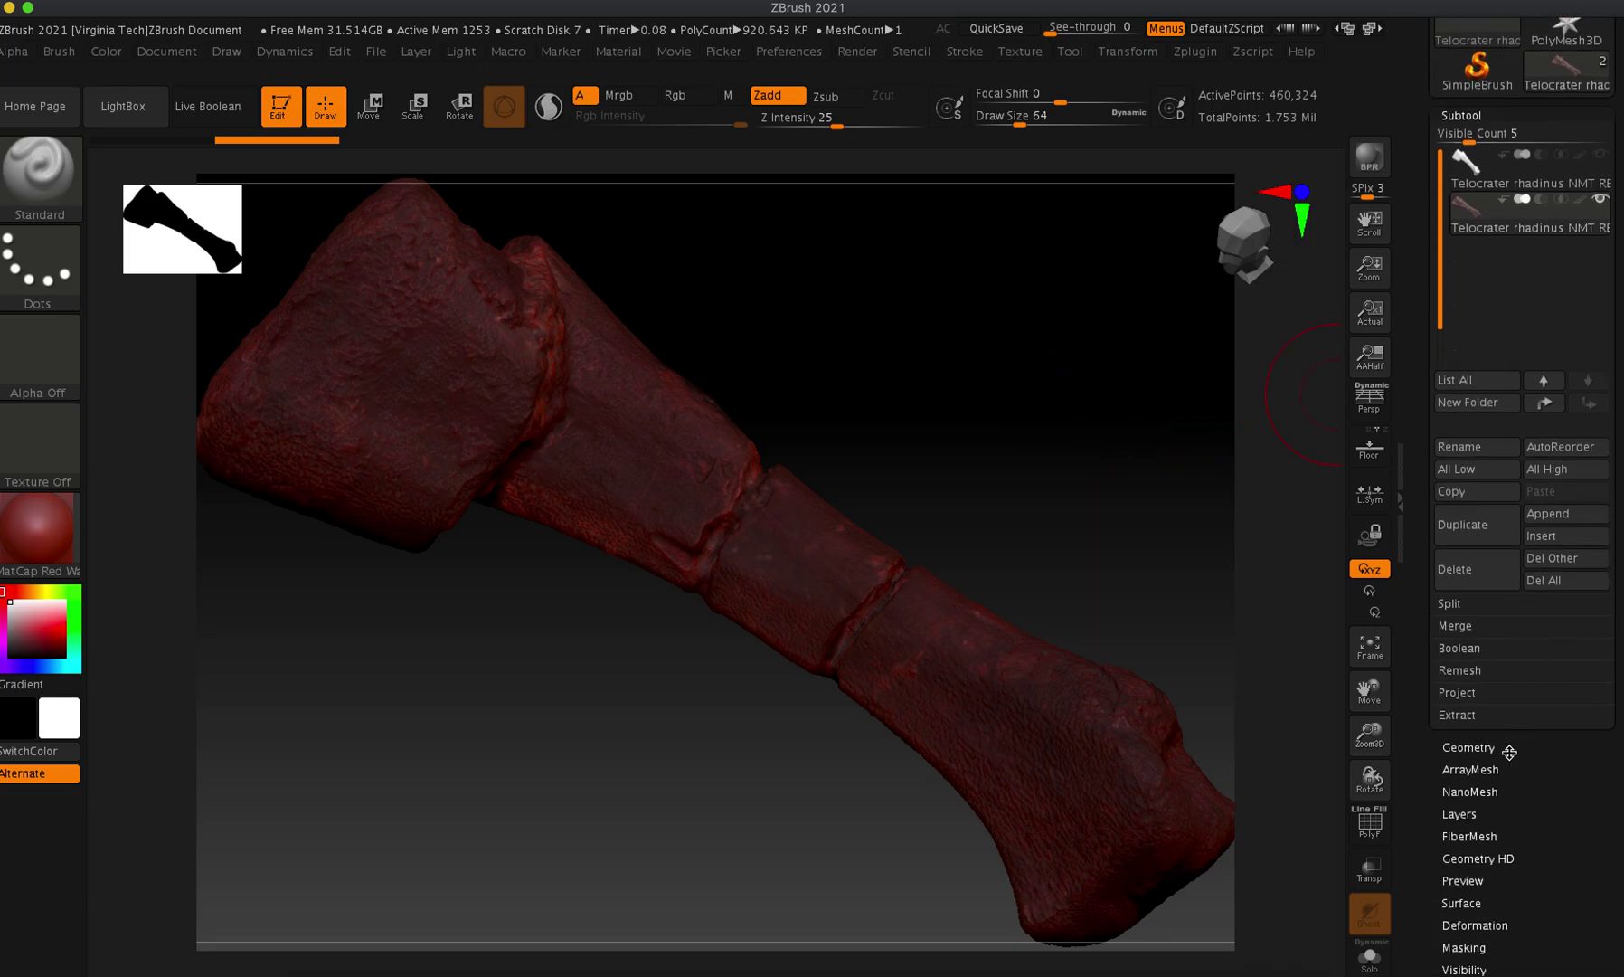
{"action": "left_click", "coordinate": [1487, 308]}
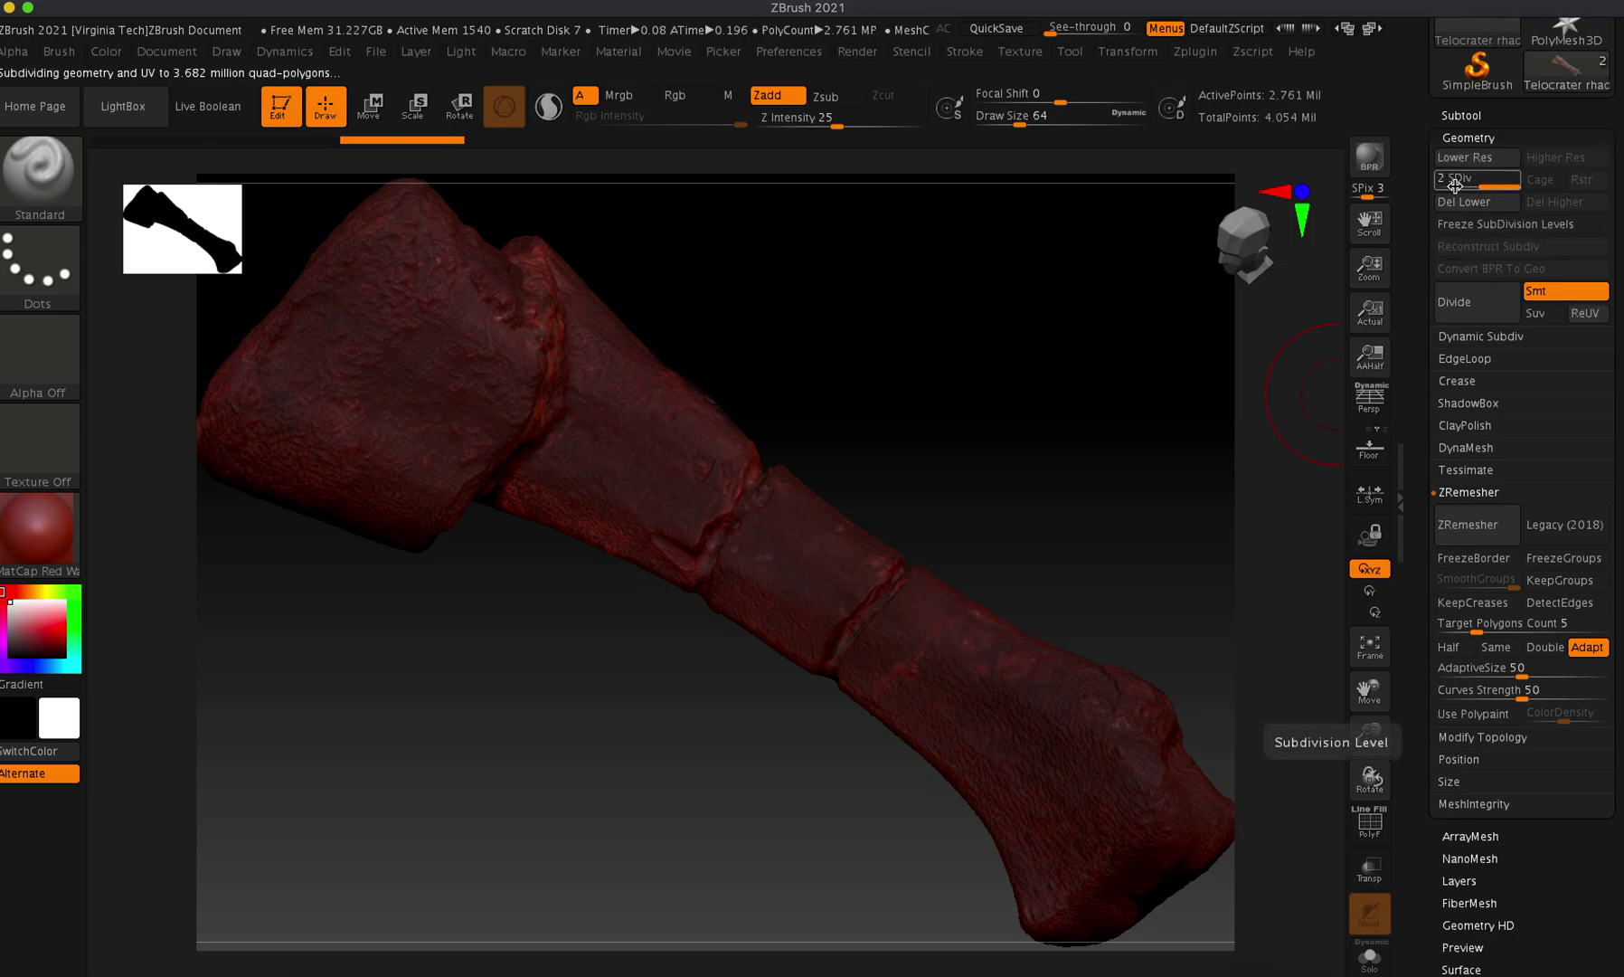
{"action": "scroll", "coordinate": [1455, 186], "scroll_direction": "up", "scroll_amount": 5}
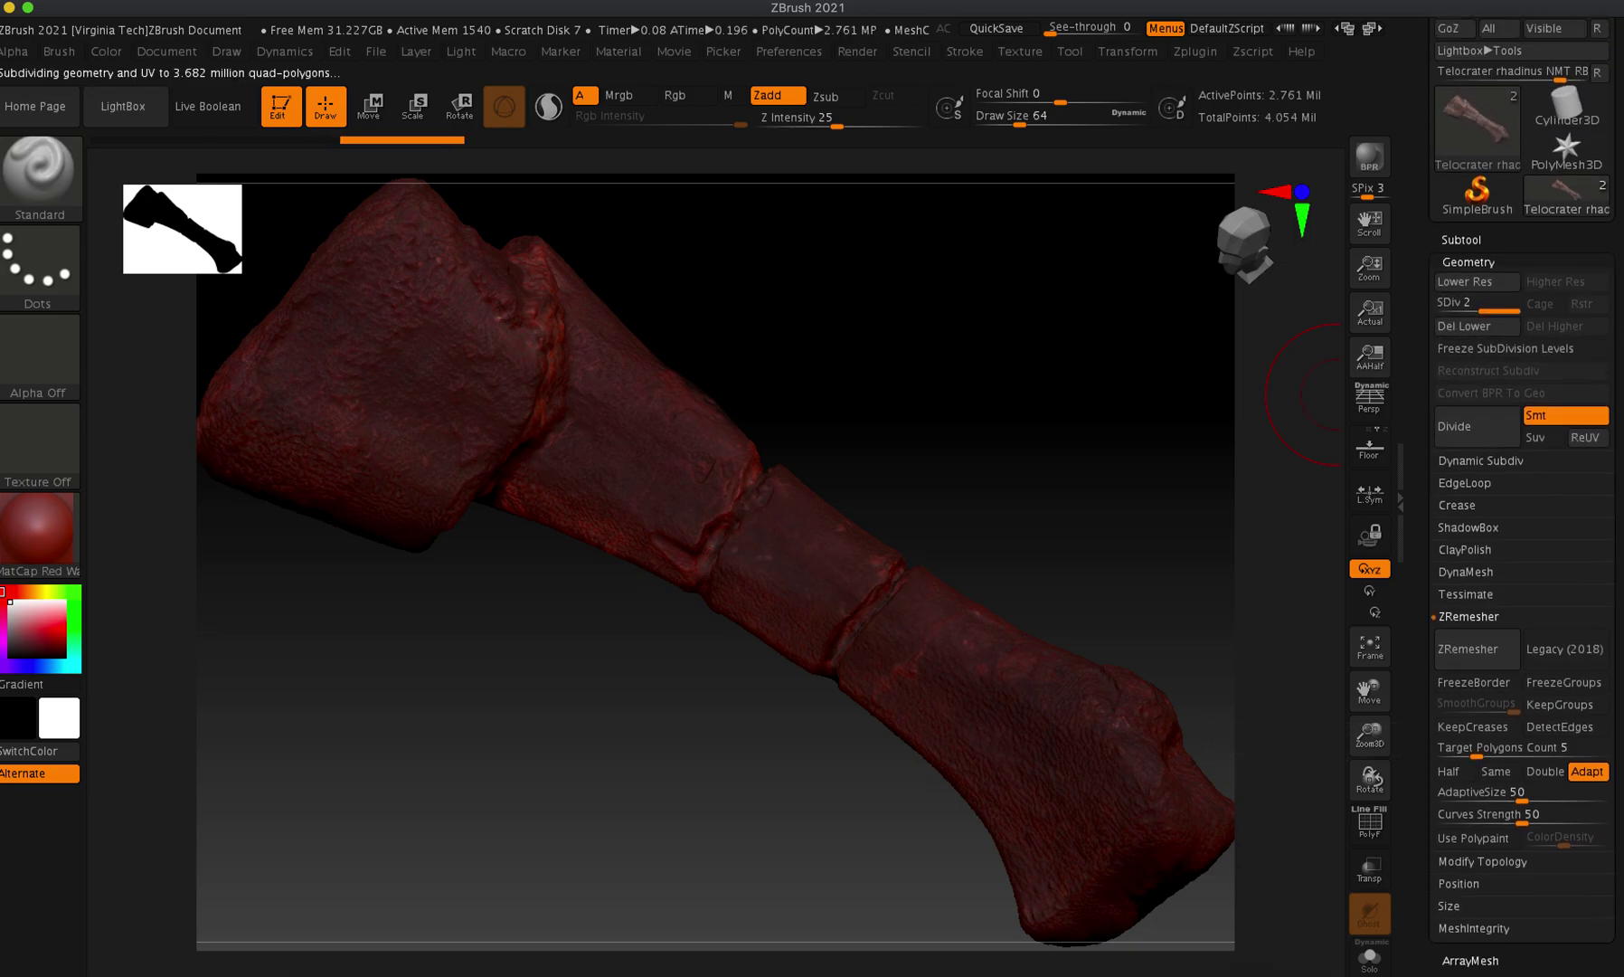